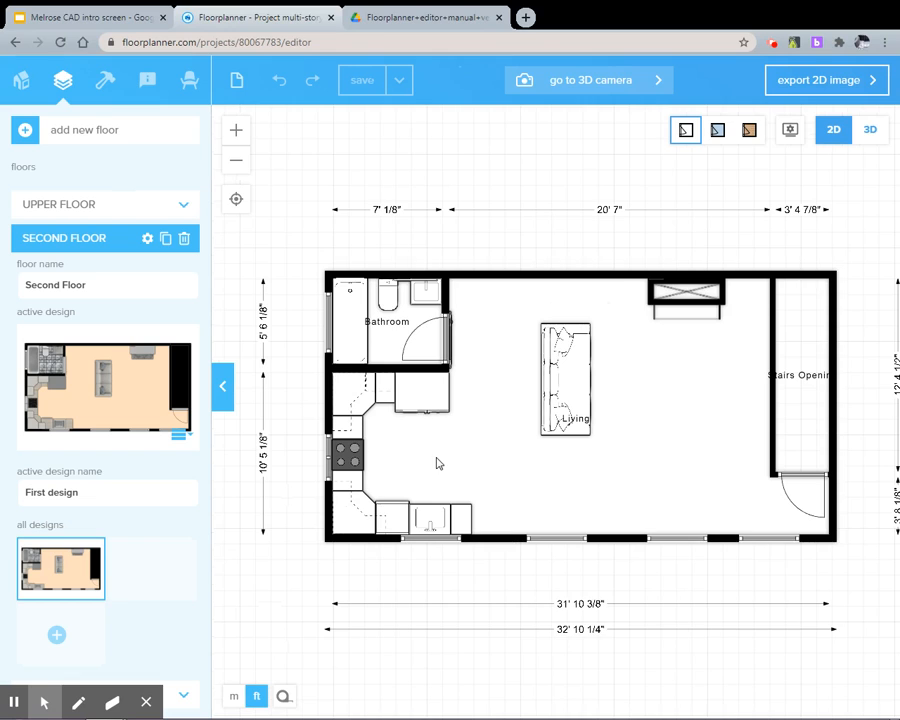
# Show the second floor in 3D and consult the editor manual's page on how to navigate the 3D view
pyautogui.scroll(3, 436, 460)
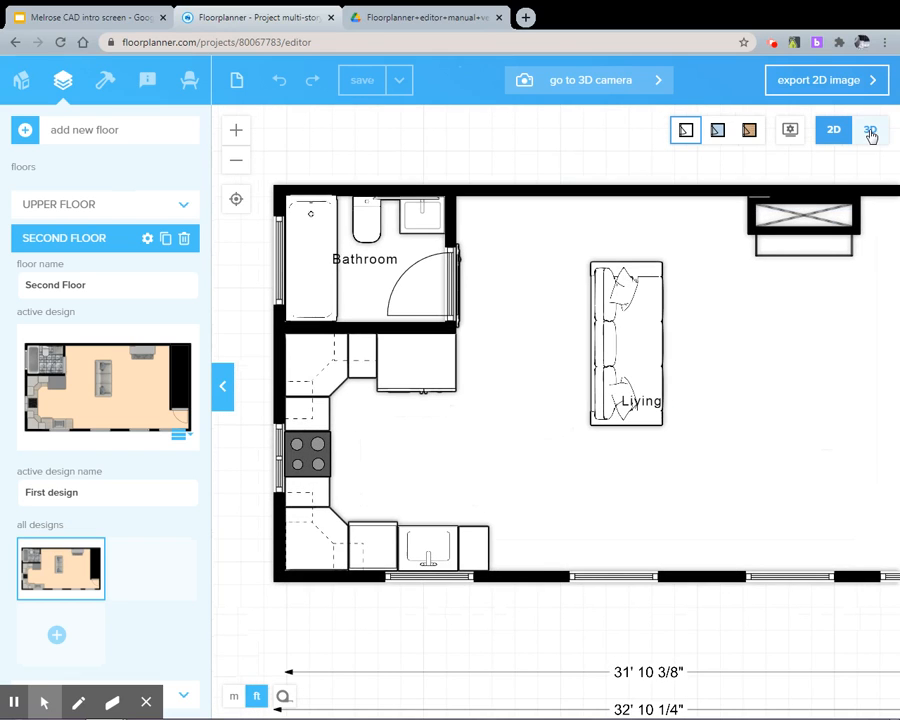
pyautogui.click(869, 130)
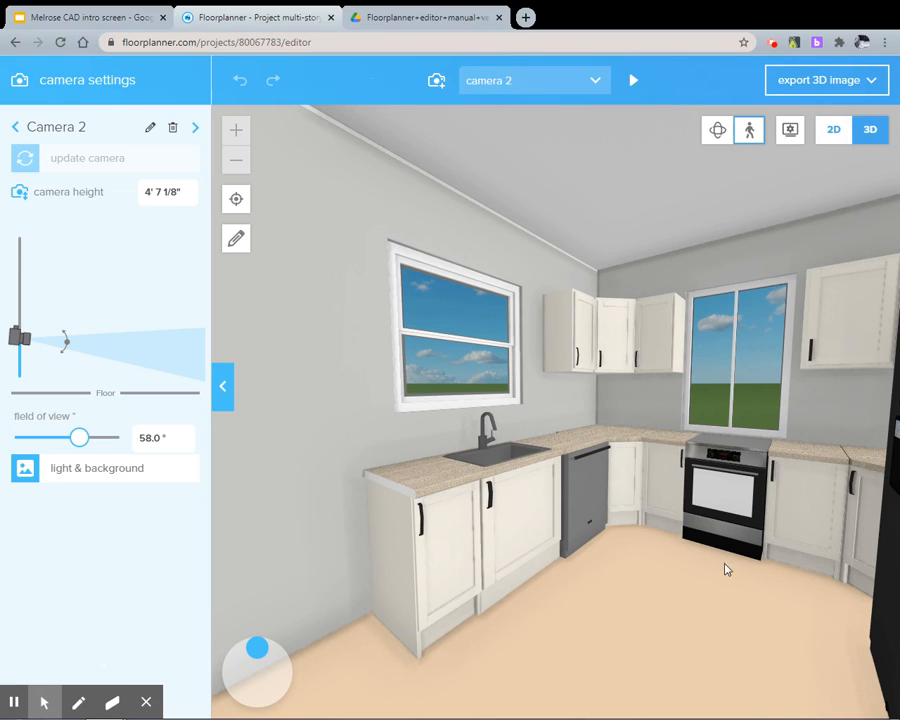
pyautogui.moveTo(604, 448); pyautogui.dragTo(554, 128)
pyautogui.click(400, 18)
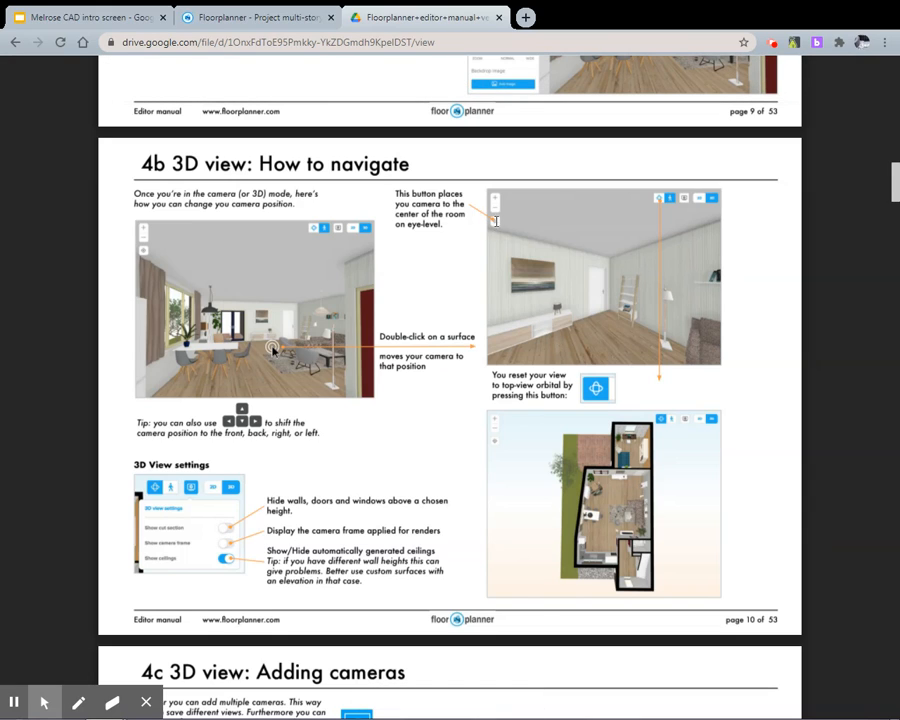
pyautogui.click(255, 17)
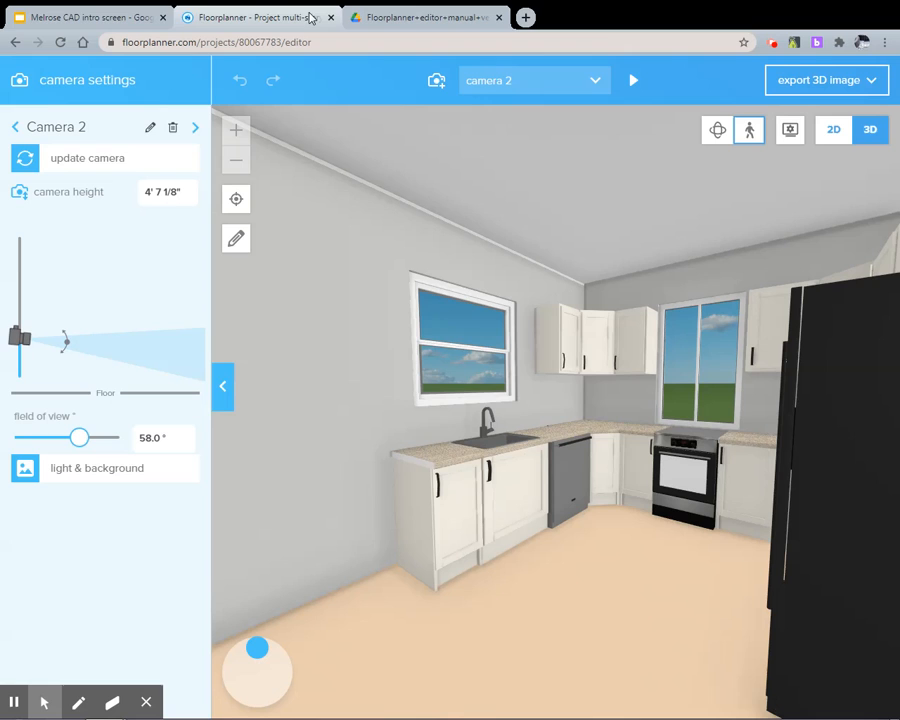
# Centre the camera in the living space at eye level, aim it at the kitchen, and add the view as a new camera
pyautogui.click(247, 201)
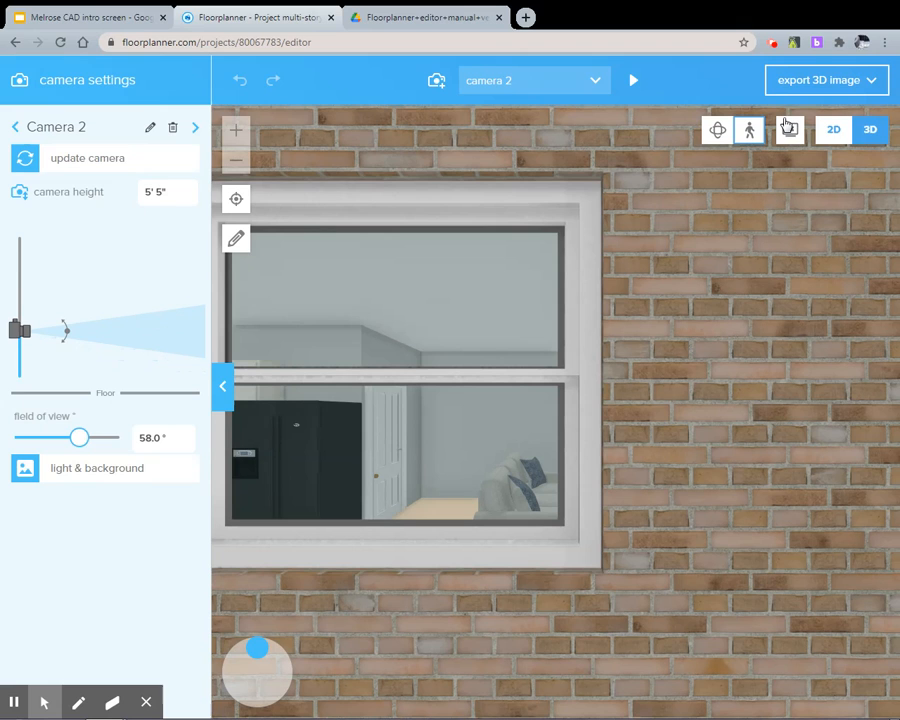
pyautogui.moveTo(451, 382); pyautogui.dragTo(245, 545)
pyautogui.moveTo(440, 522); pyautogui.dragTo(510, 563)
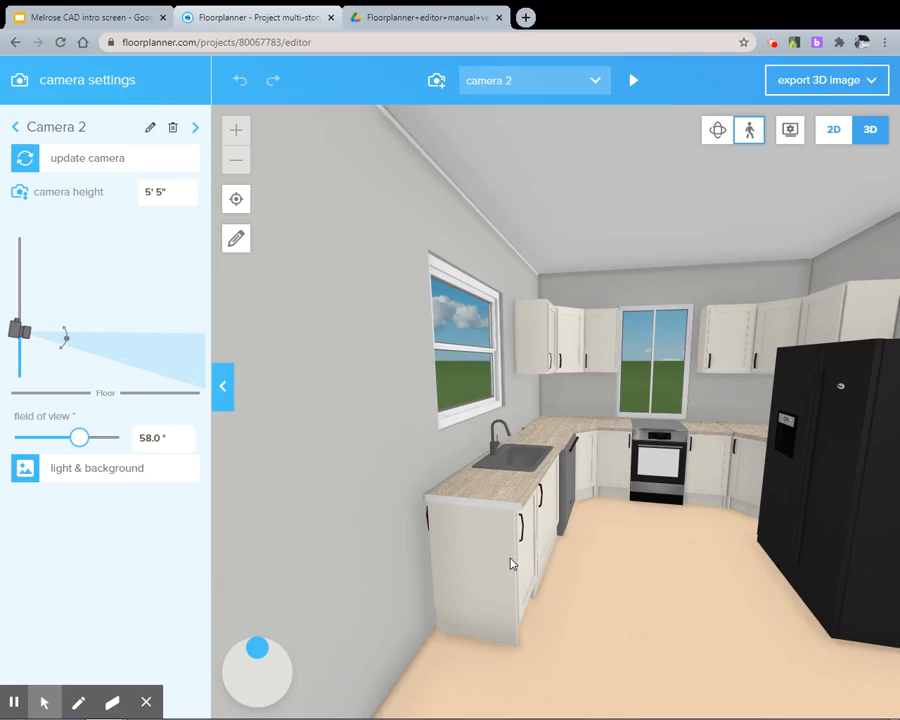
pyautogui.press('Right')
pyautogui.press('Left')
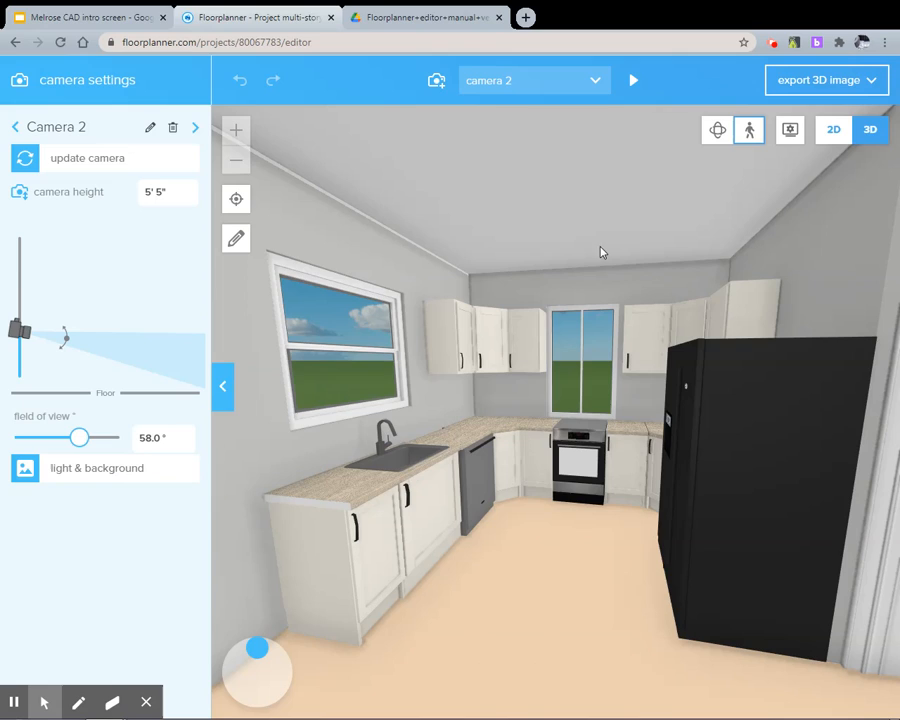
pyautogui.click(447, 88)
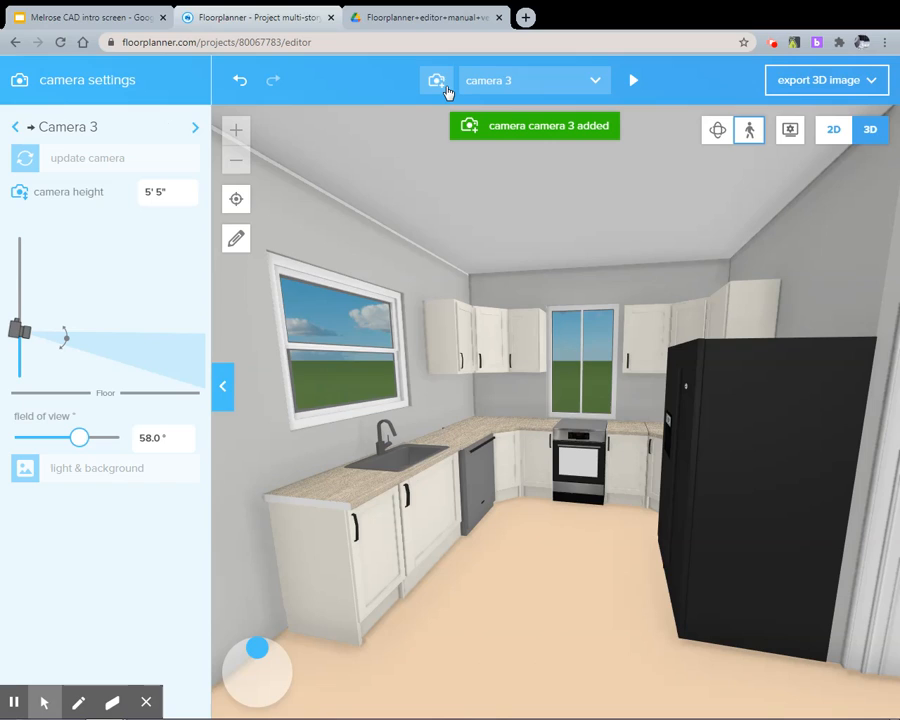
# Rename the newly added camera to Kitchen1
pyautogui.click(596, 84)
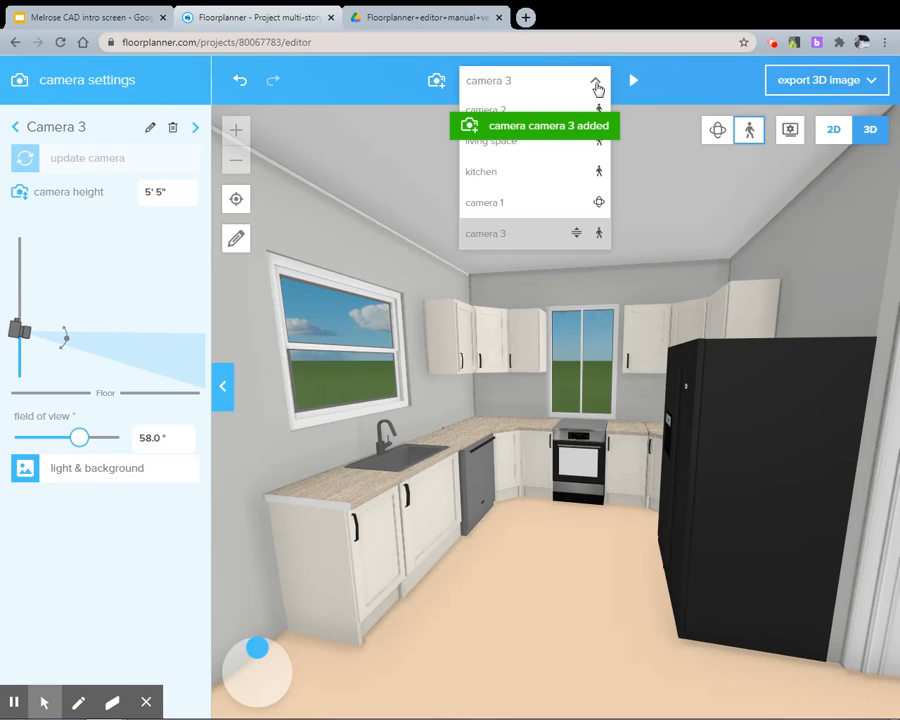
pyautogui.click(145, 131)
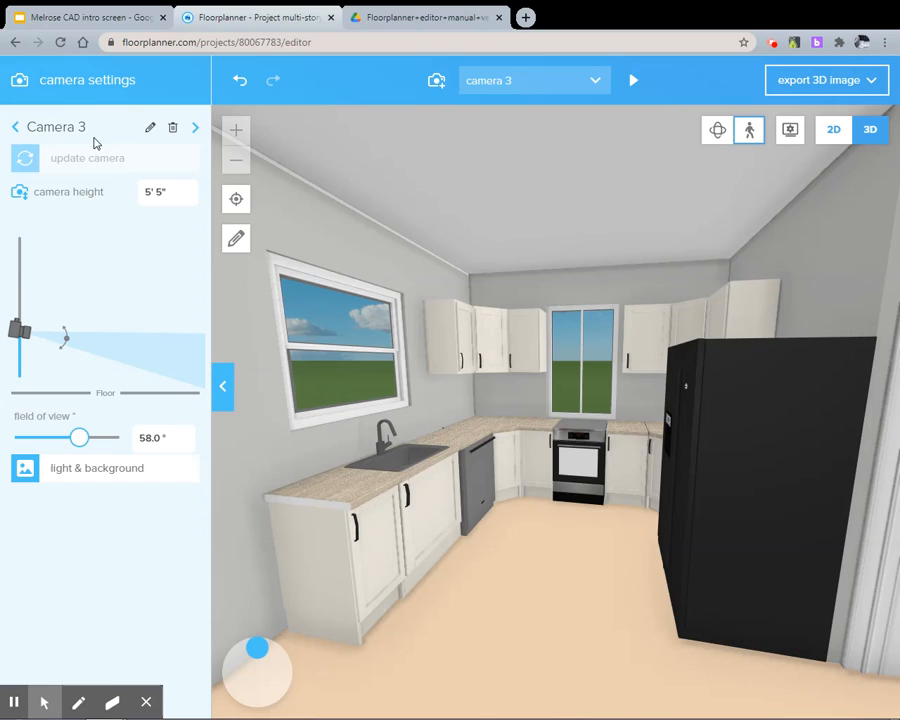
pyautogui.click(82, 131)
pyautogui.click(152, 130)
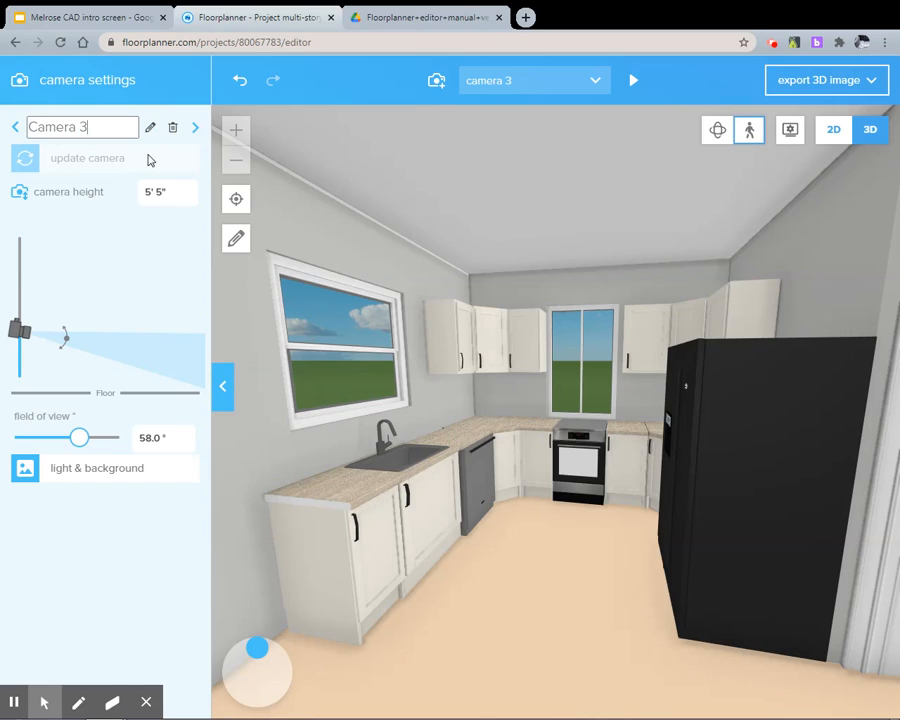
pyautogui.hotkey('ctrl', 'a')
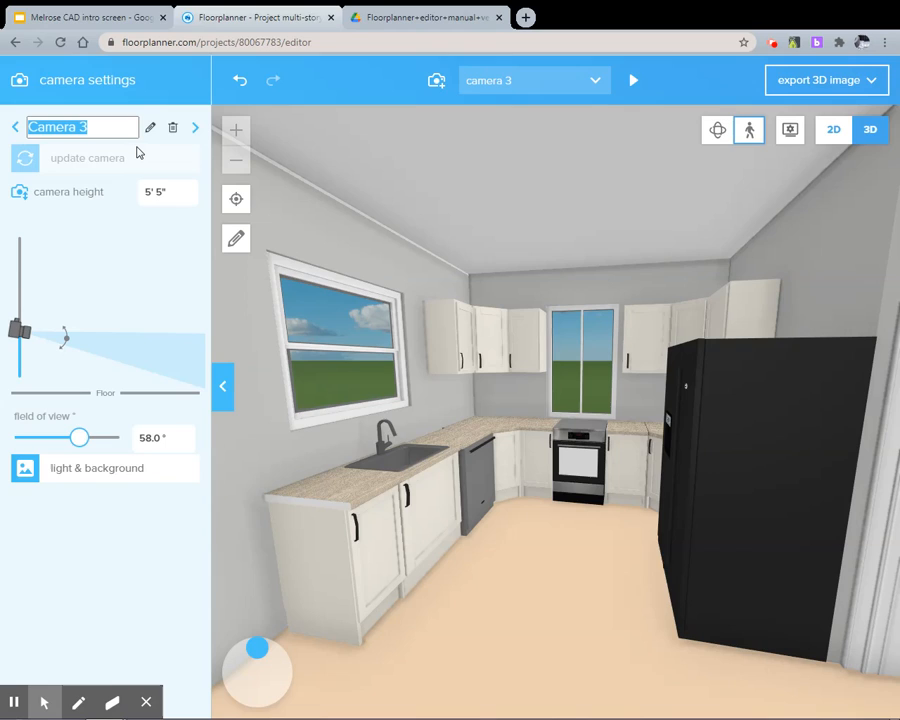
pyautogui.write('Ki')
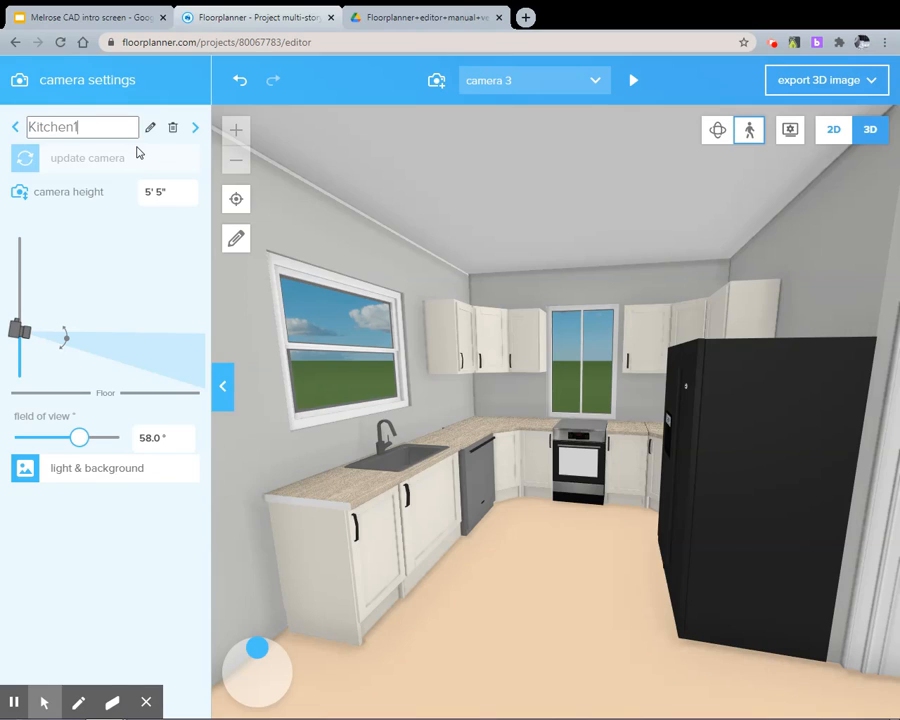
pyautogui.write('tchen1')
pyautogui.press('Return')
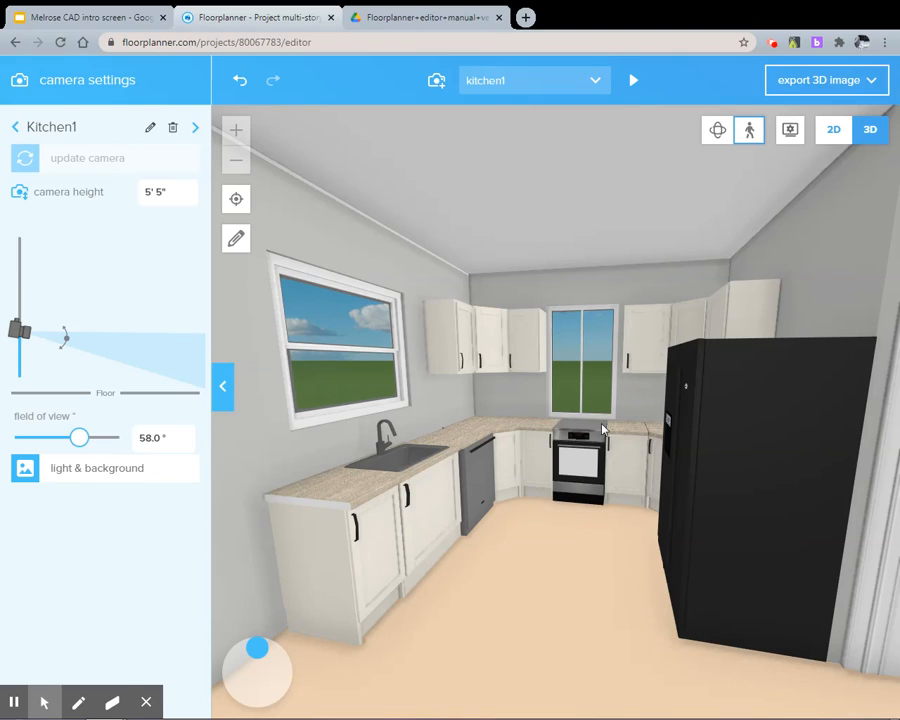
# Resize the two pane window behind the stove in the 2D plan to 46" high and 42 1/2" wide
pyautogui.click(835, 131)
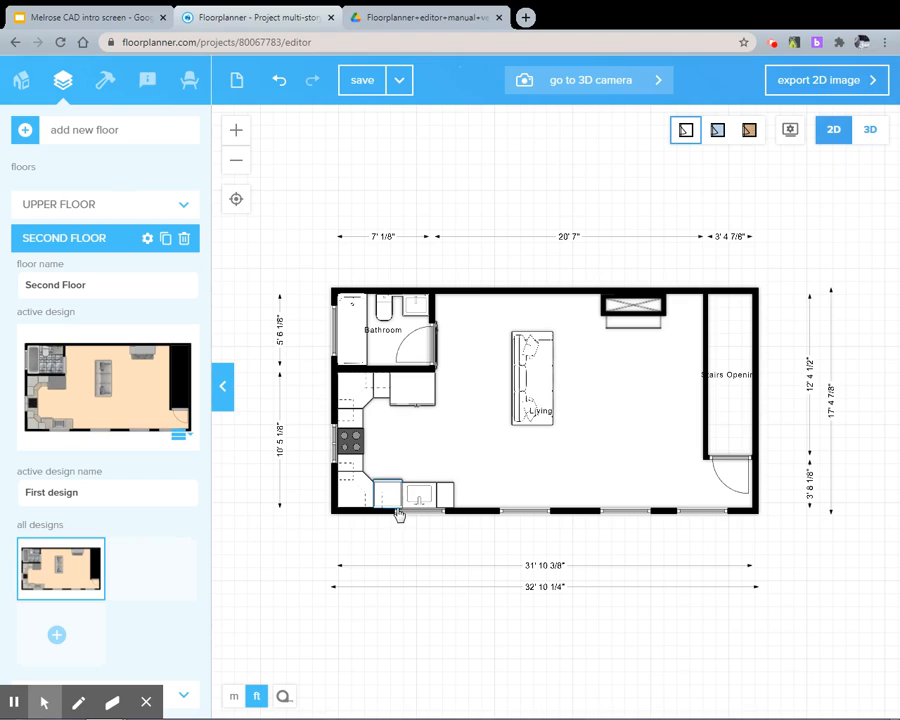
pyautogui.scroll(3, 420, 516)
pyautogui.click(416, 516)
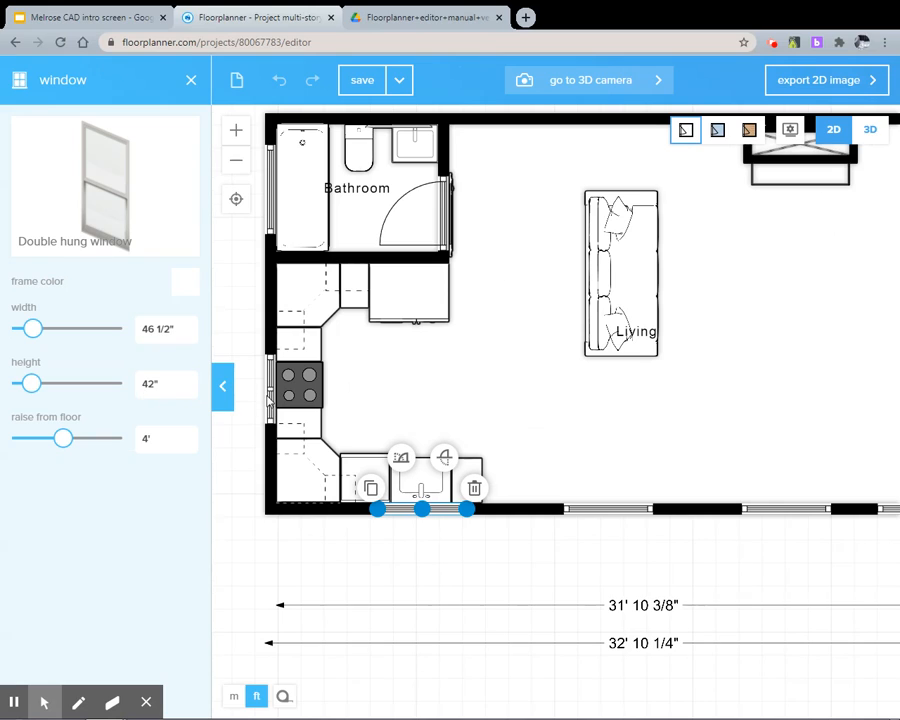
pyautogui.click(275, 397)
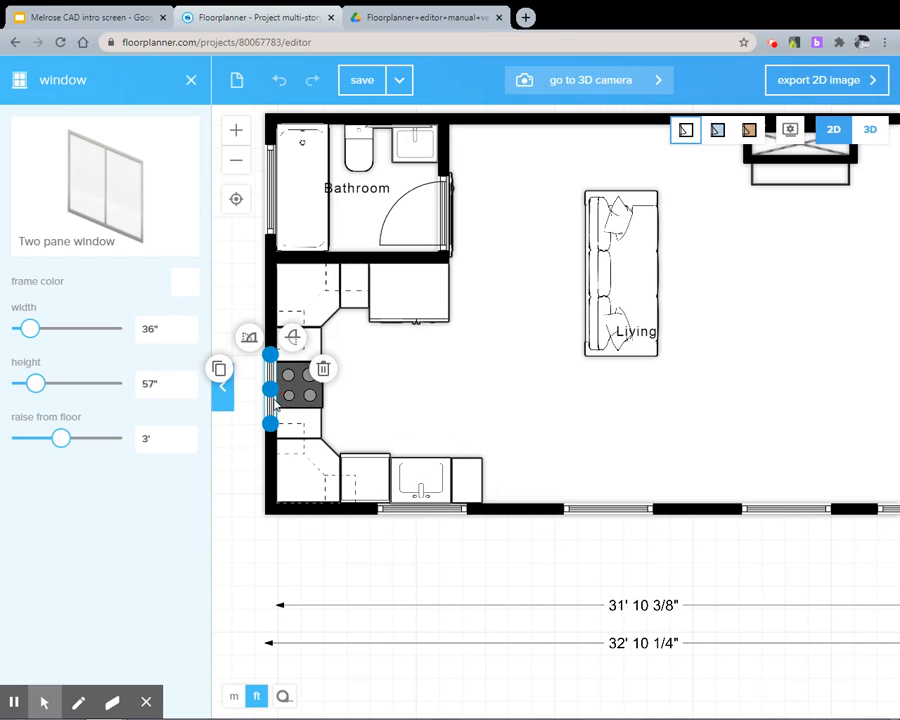
pyautogui.click(175, 384)
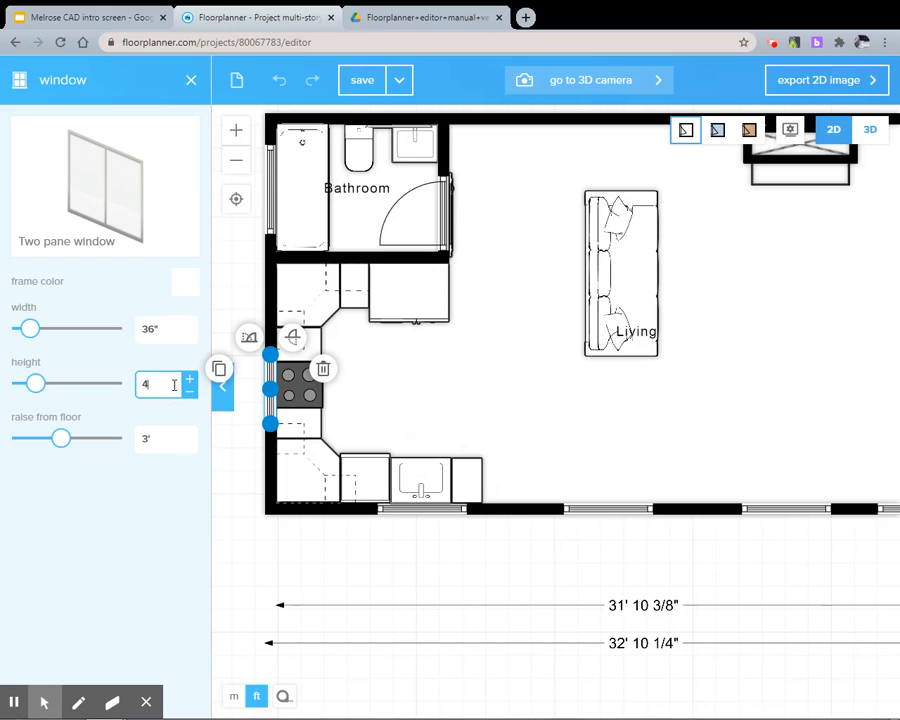
pyautogui.click(167, 331)
pyautogui.press('BackSpace')
pyautogui.press('BackSpace')
pyautogui.press('BackSpace')
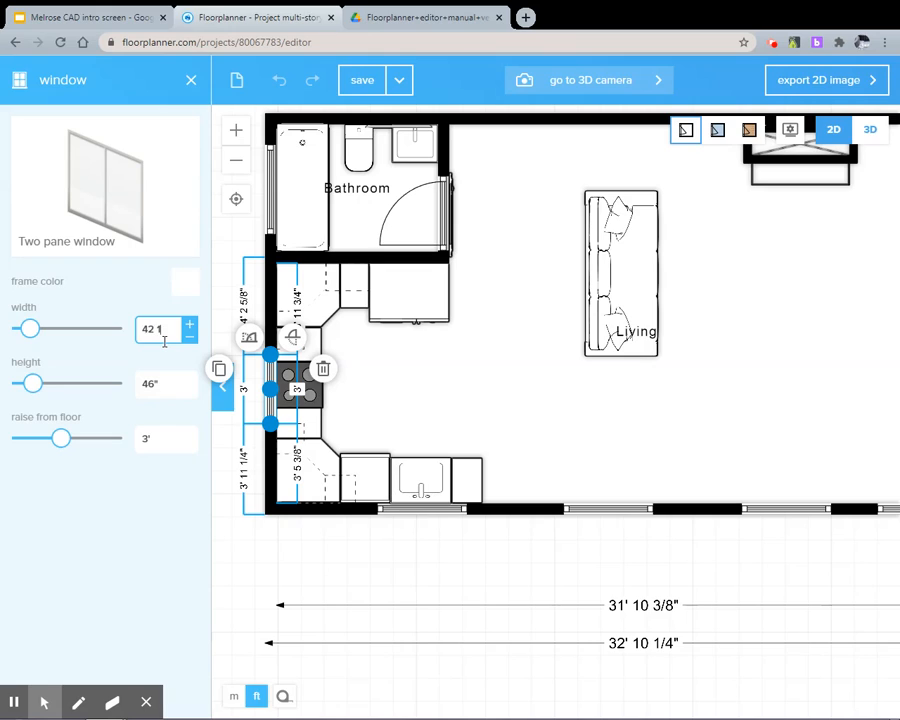
pyautogui.write('42 1/2"')
pyautogui.press('Return')
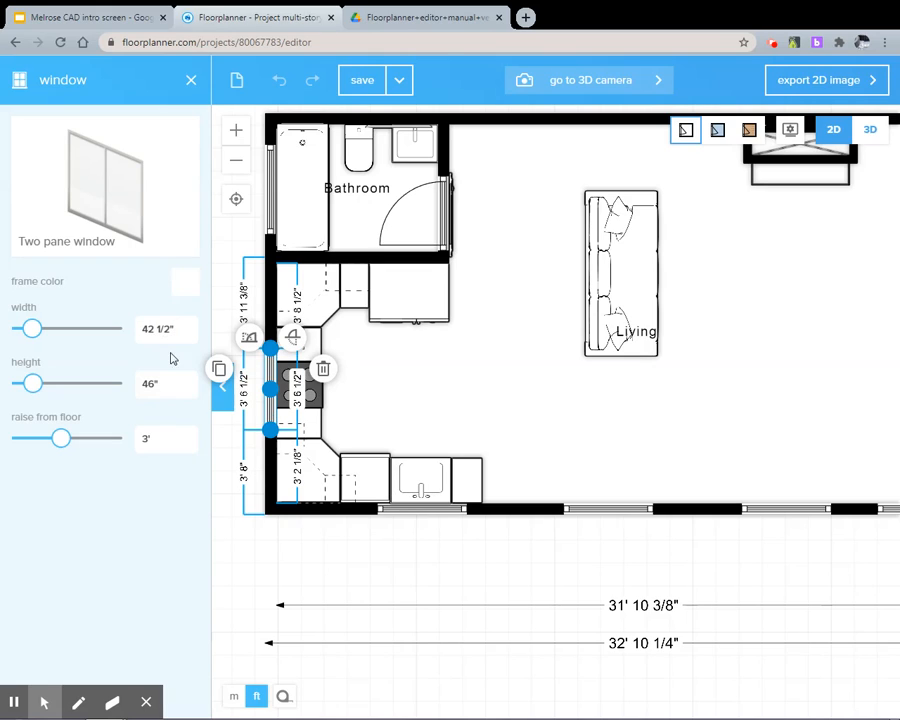
# Set the stove window's raise from floor to 4', matching the window over the sink, and check the kitchen in 3D
pyautogui.click(870, 130)
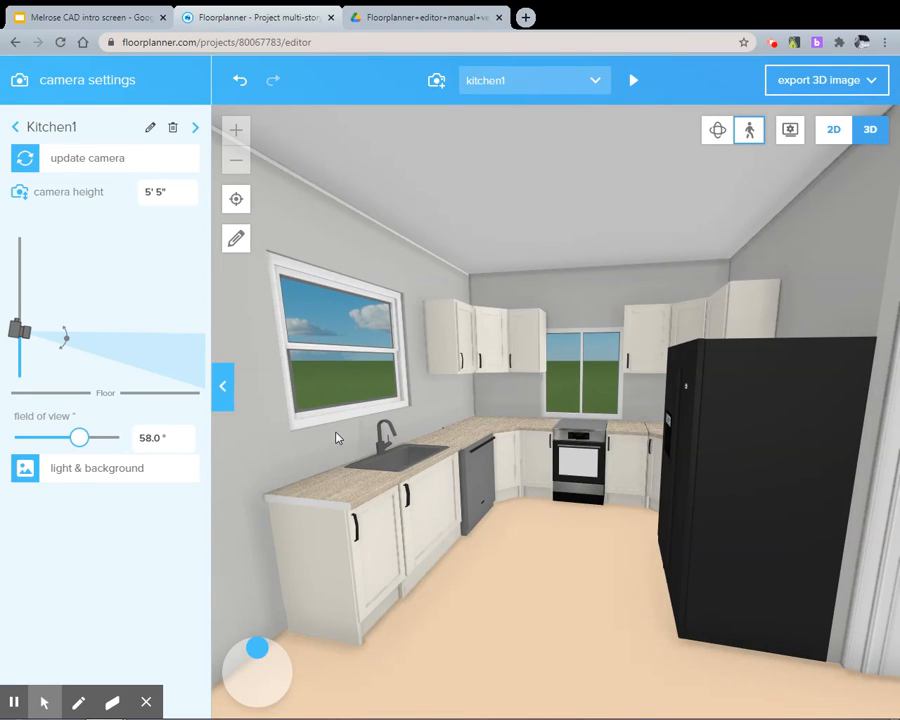
pyautogui.click(833, 133)
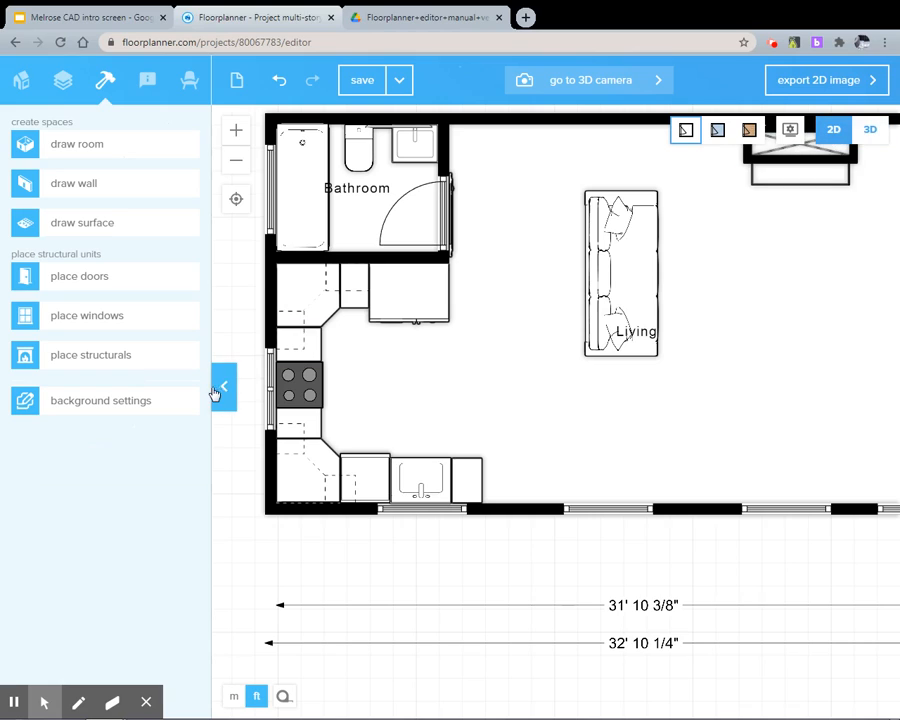
pyautogui.click(406, 509)
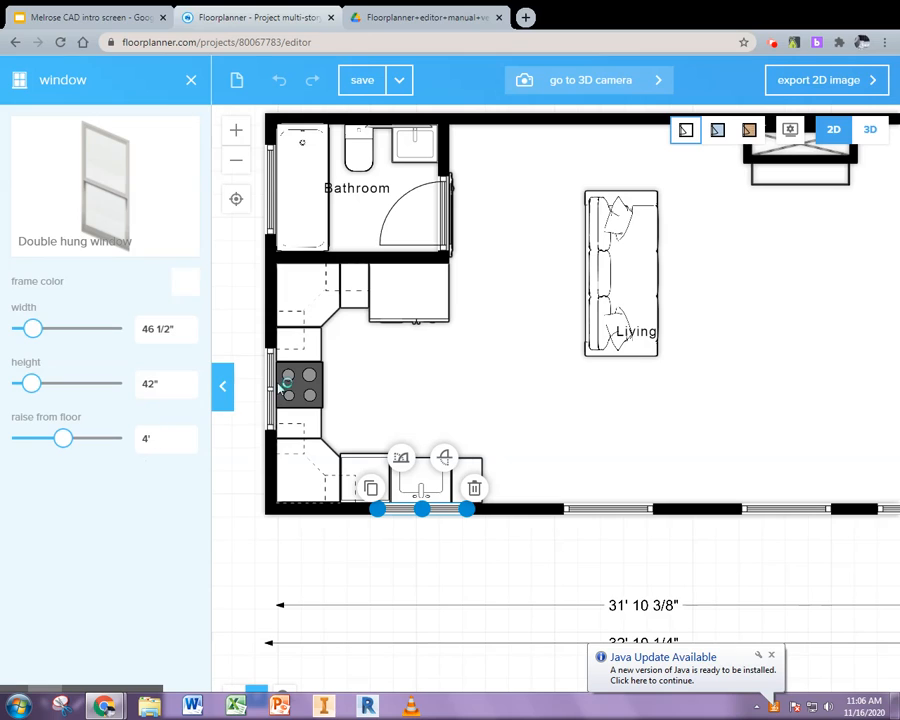
pyautogui.click(271, 427)
pyautogui.click(271, 427)
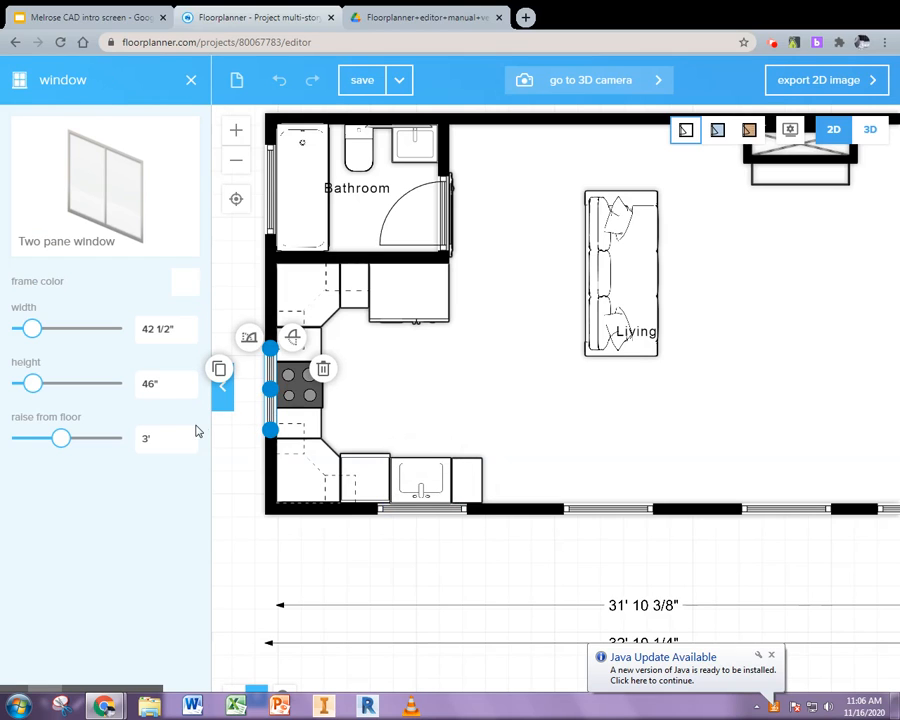
pyautogui.click(162, 437)
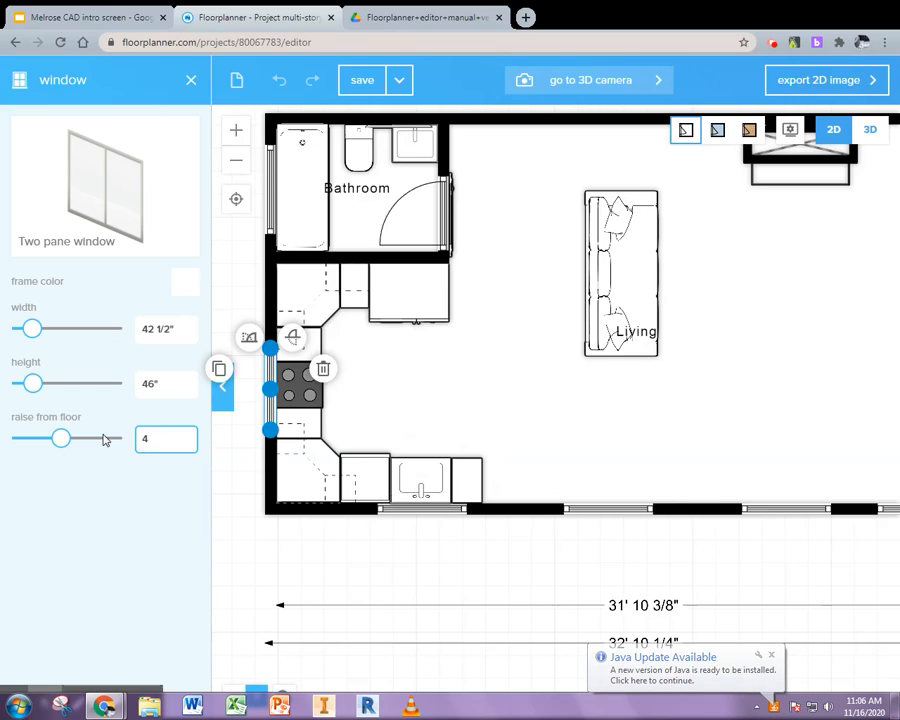
pyautogui.click(105, 532)
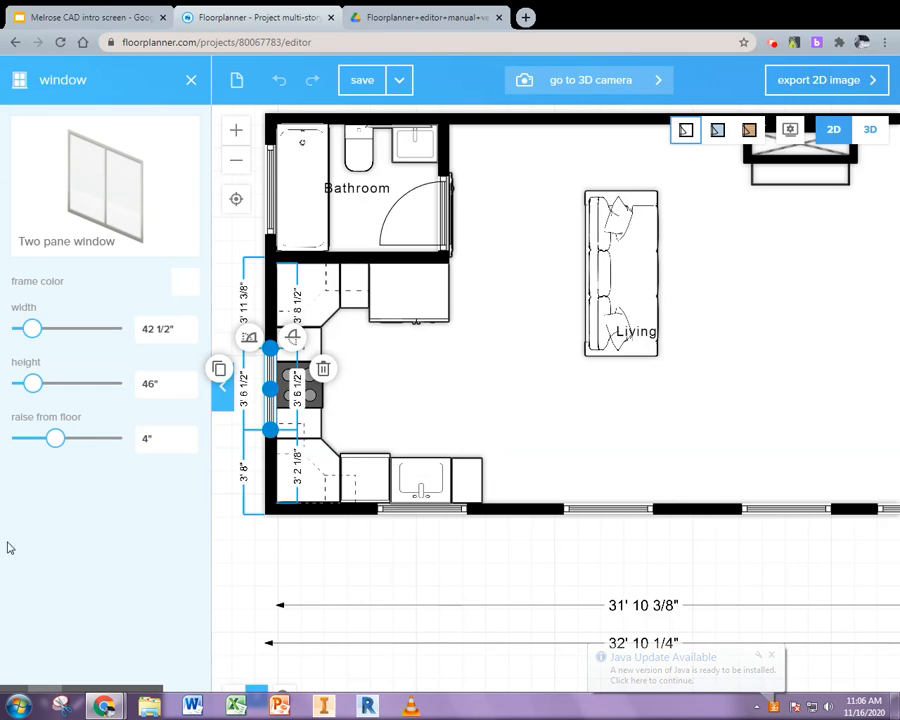
pyautogui.press('BackSpace')
pyautogui.write("'")
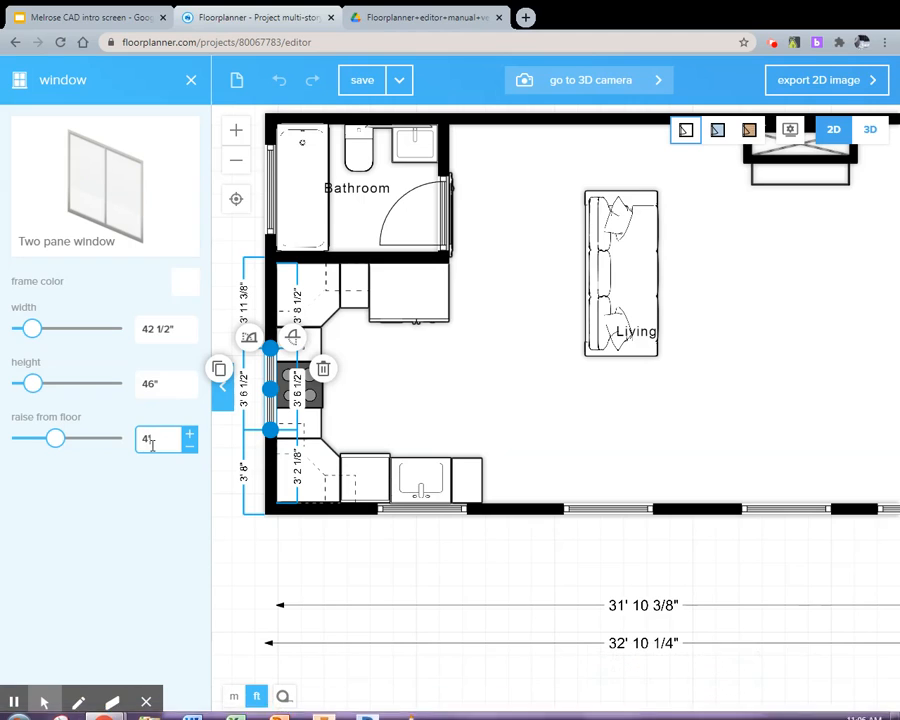
pyautogui.press('Return')
pyautogui.click(869, 129)
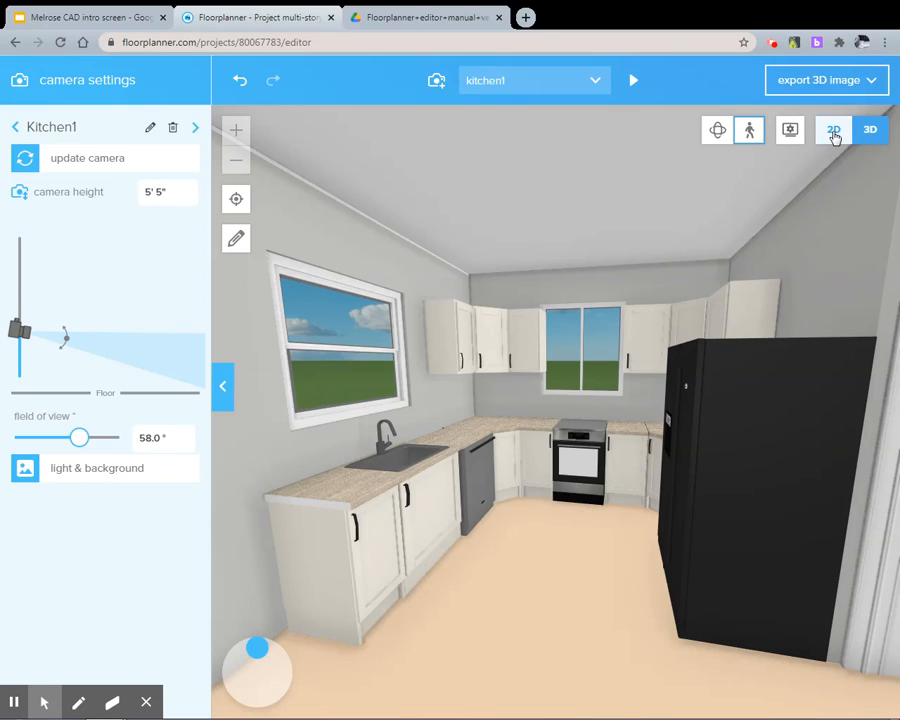
pyautogui.press('super+p')
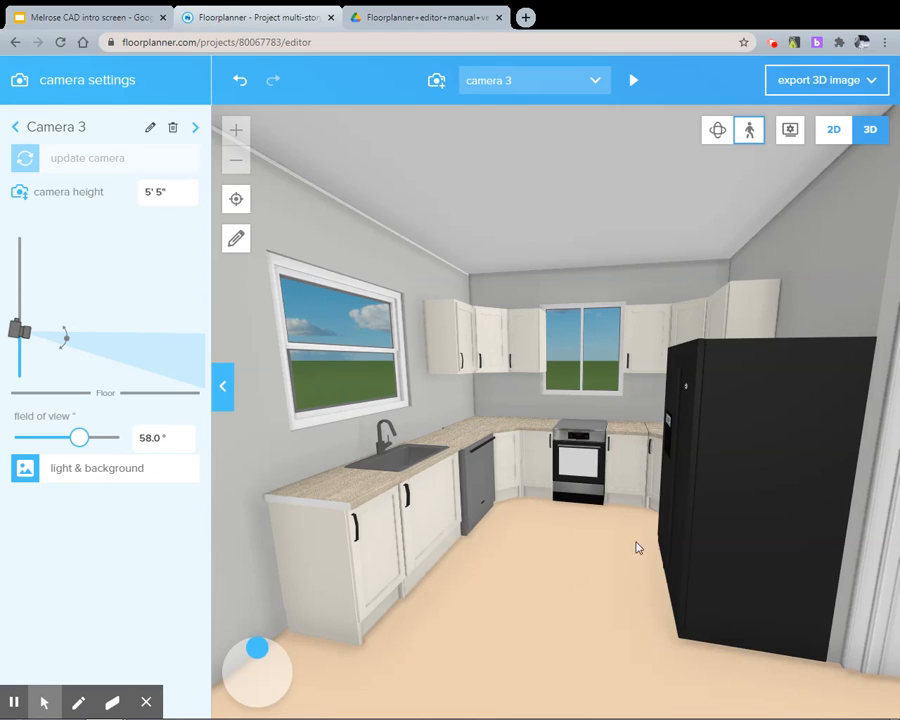
# Apply the Oak Rustic 150mm wood material to the Living room's floor, then check it in the textured 2D plan and in 3D
pyautogui.click(835, 135)
pyautogui.click(518, 443)
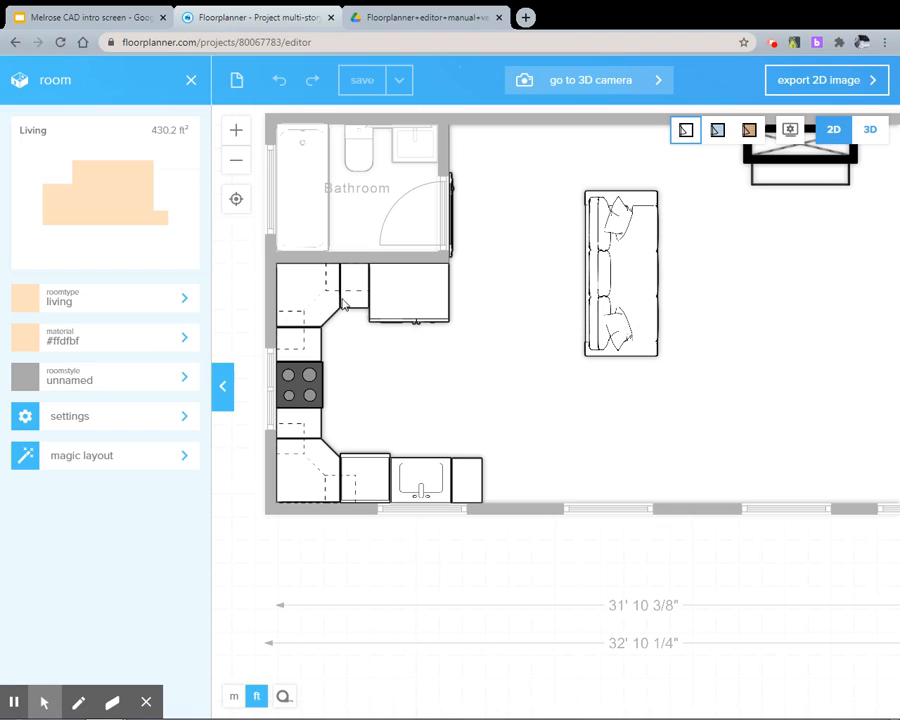
pyautogui.click(541, 380)
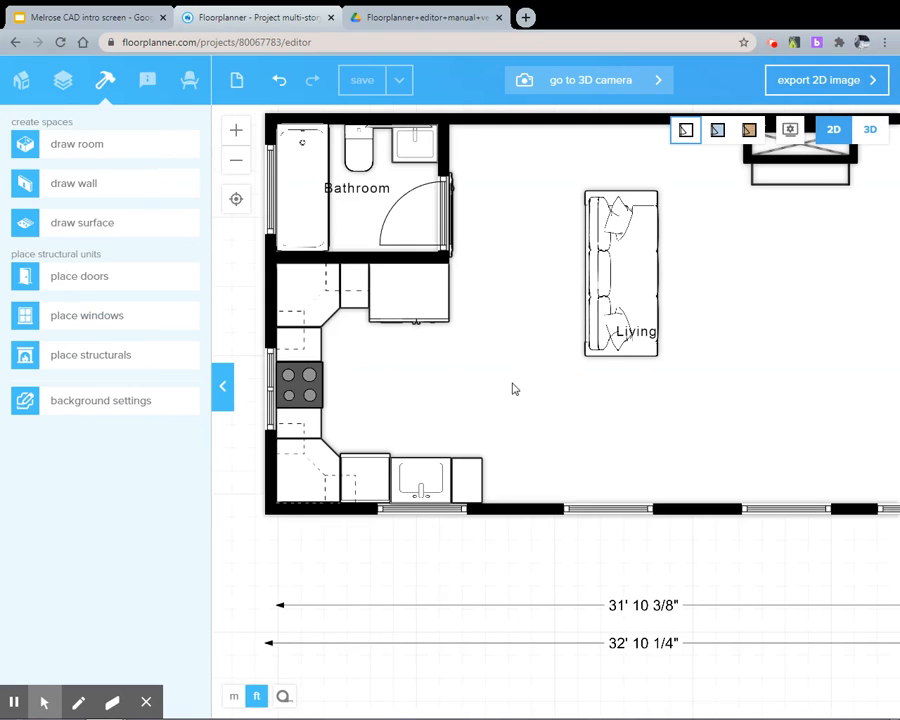
pyautogui.click(530, 398)
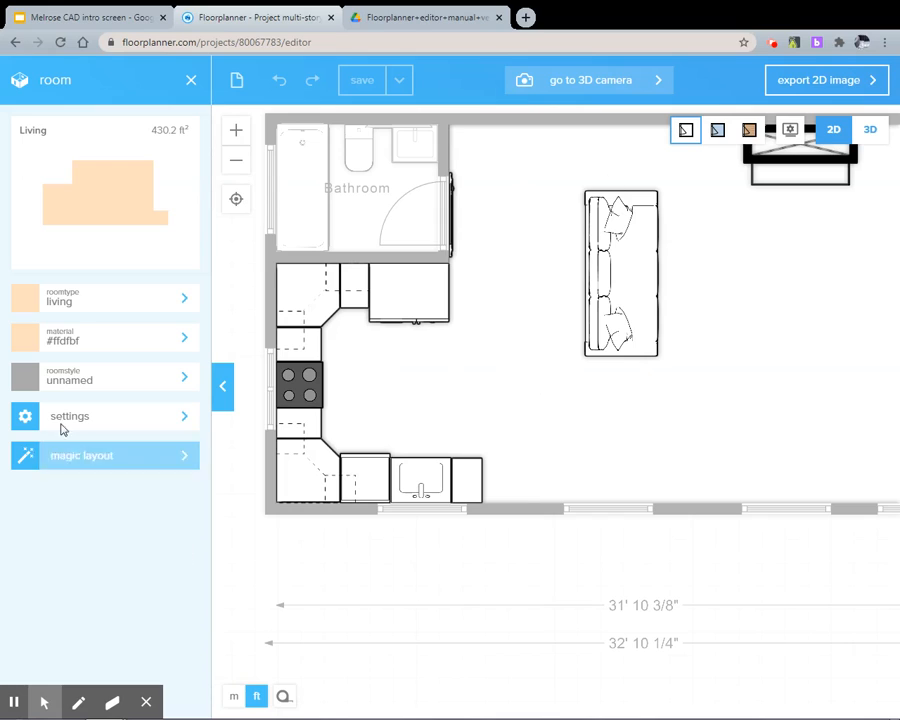
pyautogui.click(153, 346)
pyautogui.click(139, 277)
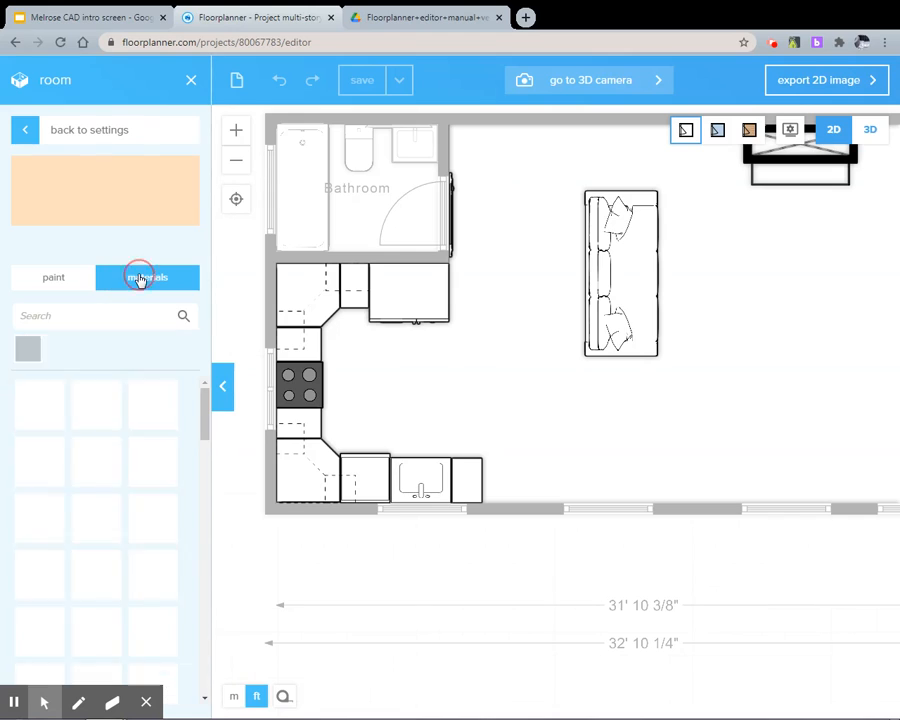
pyautogui.click(28, 350)
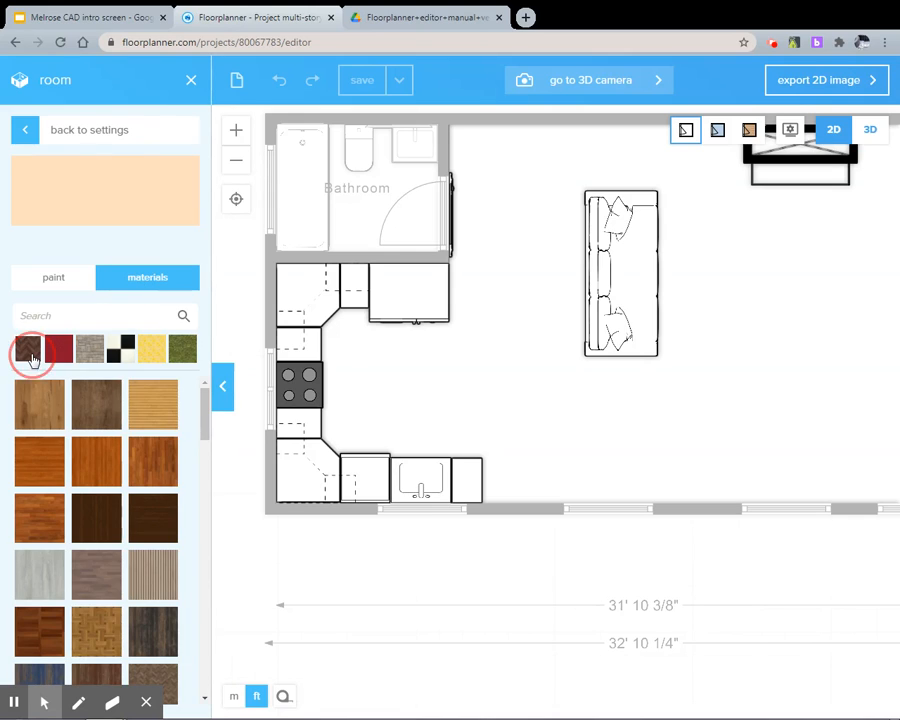
pyautogui.scroll(-5, 96, 470)
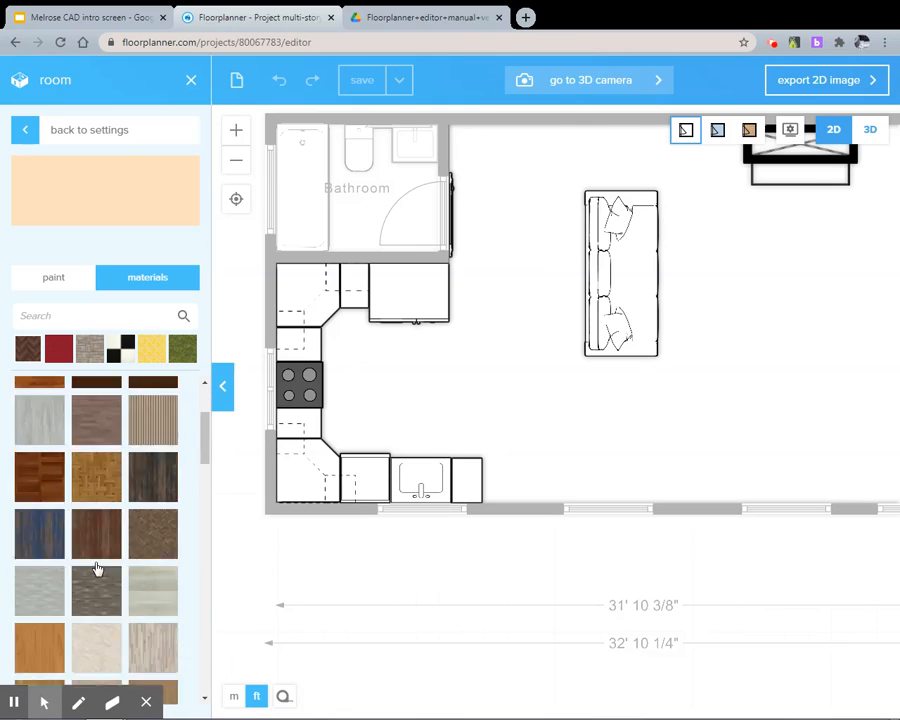
pyautogui.click(141, 637)
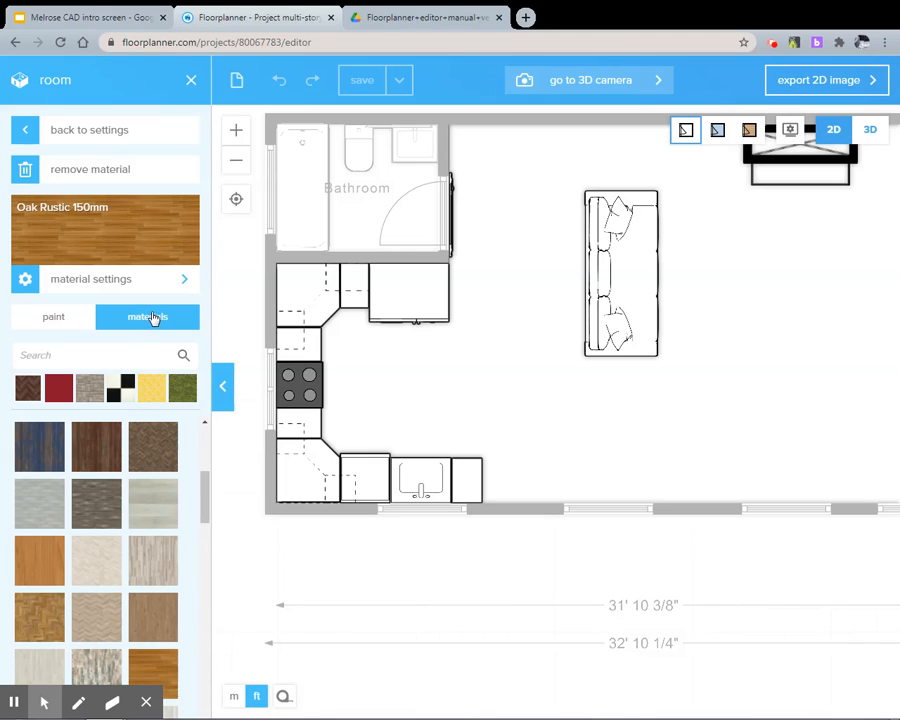
pyautogui.click(92, 131)
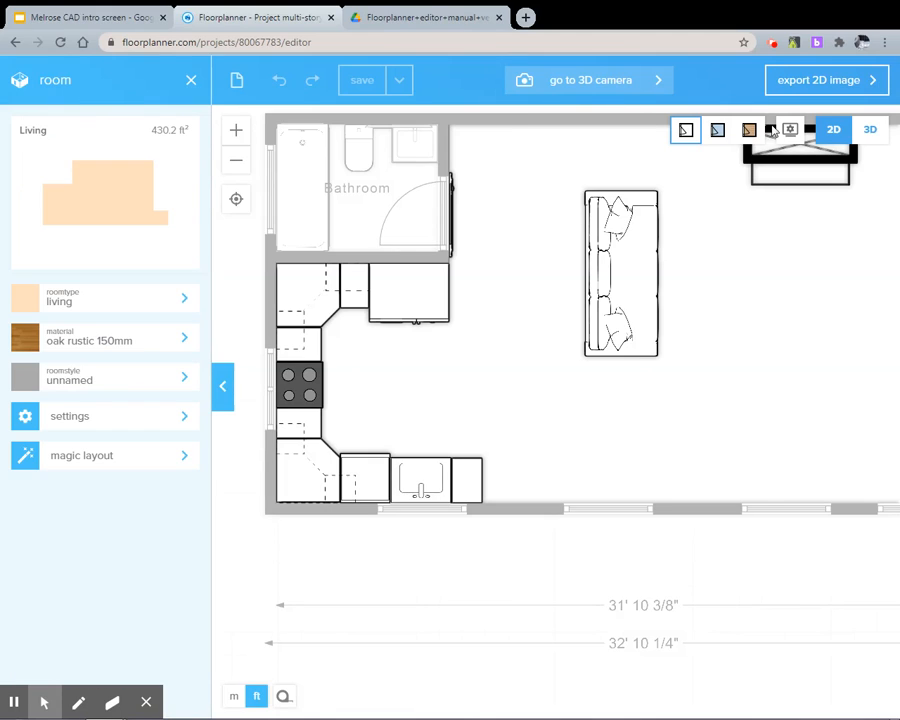
pyautogui.click(750, 131)
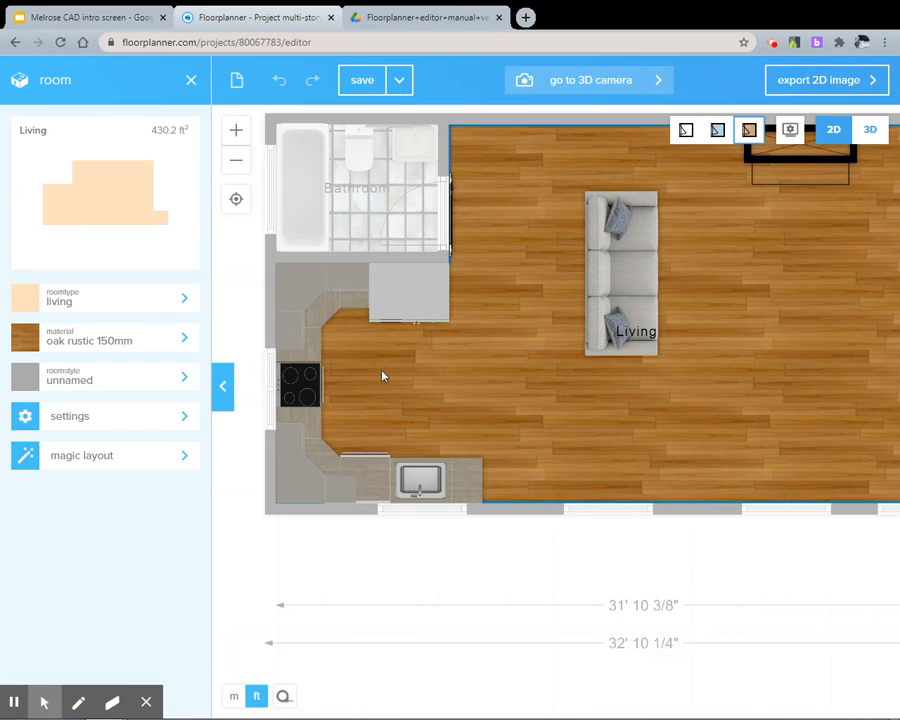
pyautogui.click(874, 132)
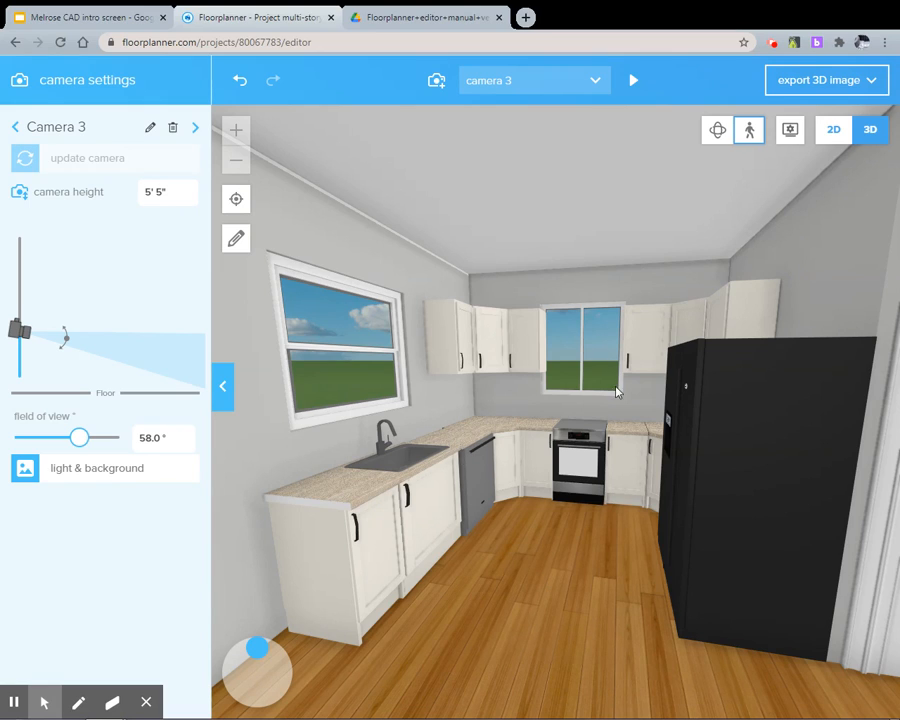
# Nudge the base cabinet between the corner and the sink back against the wall in the 2D plan, and check the counter in 3D
pyautogui.click(821, 137)
pyautogui.click(381, 484)
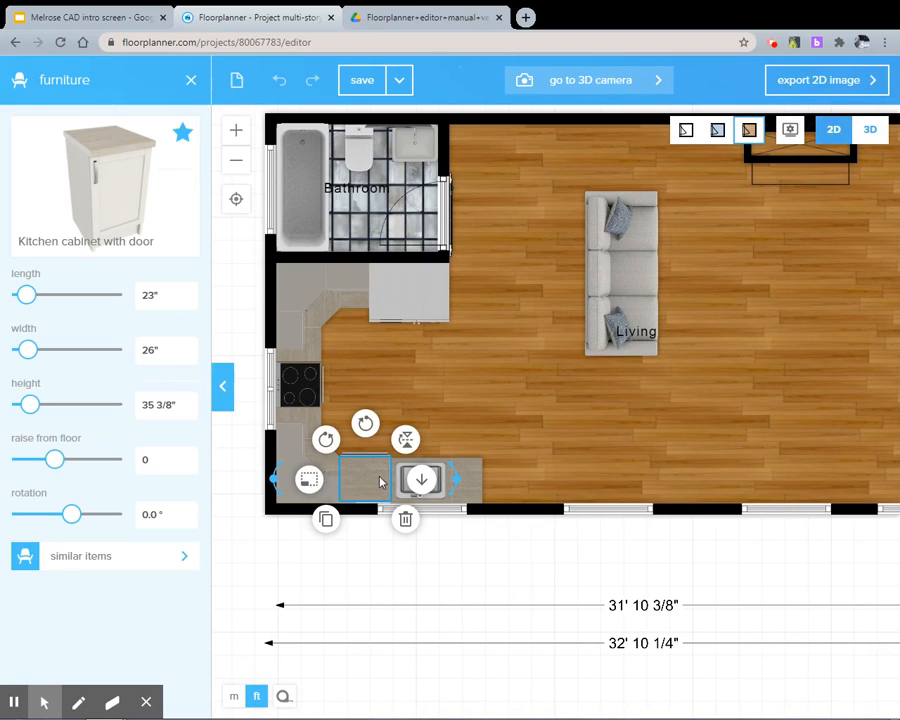
pyautogui.scroll(5, 352, 476)
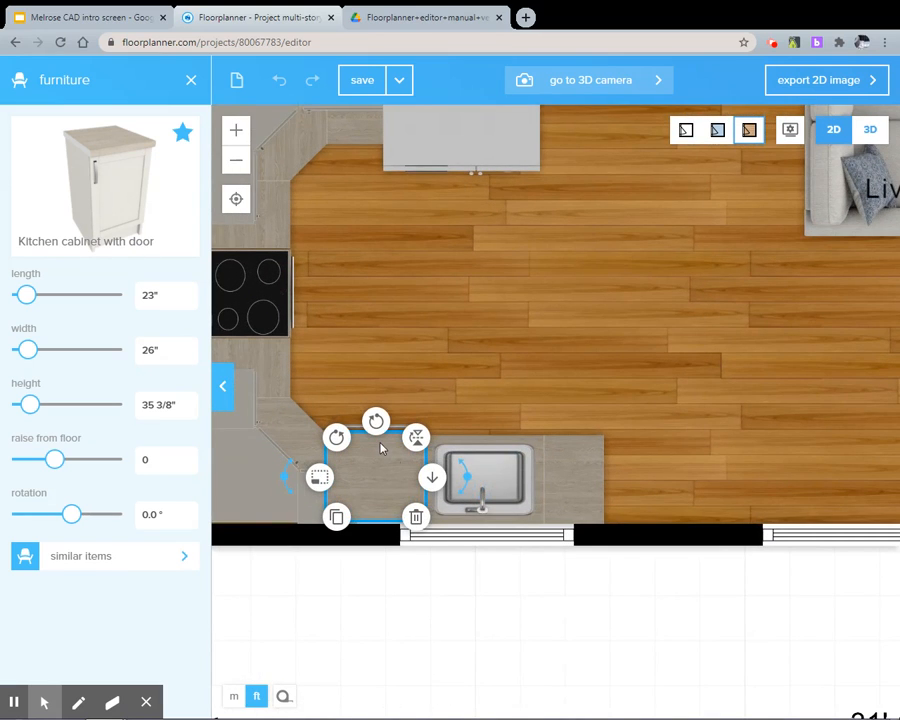
pyautogui.click(455, 598)
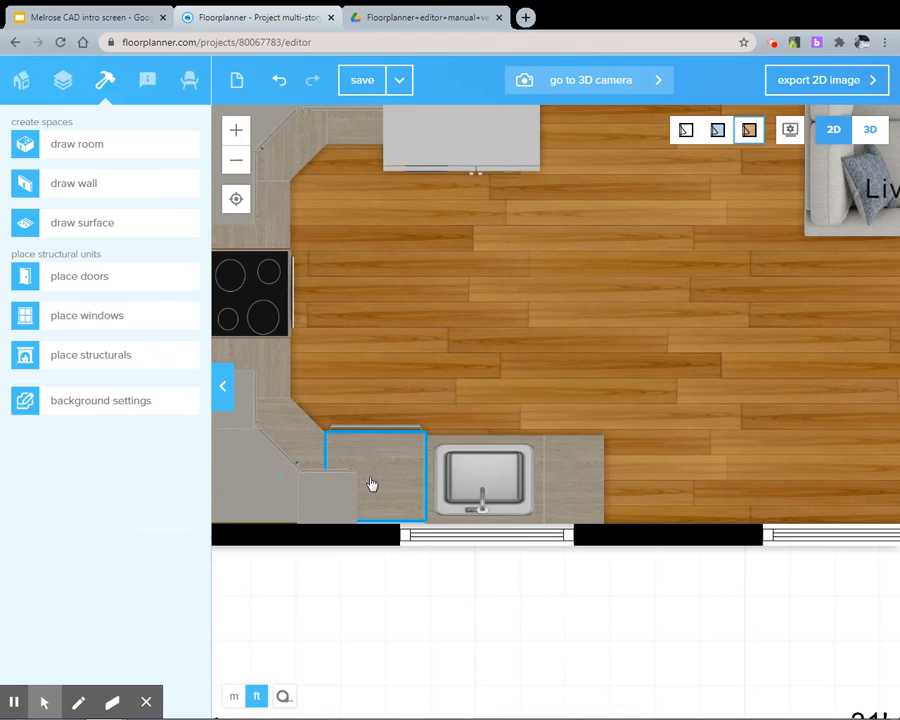
pyautogui.scroll(4, 386, 485)
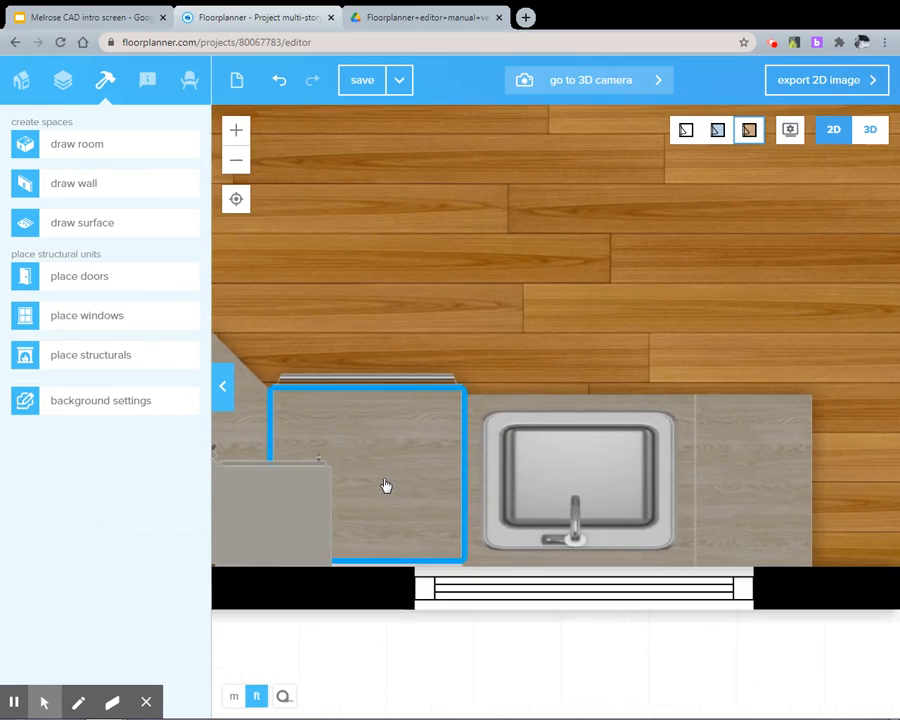
pyautogui.click(421, 500)
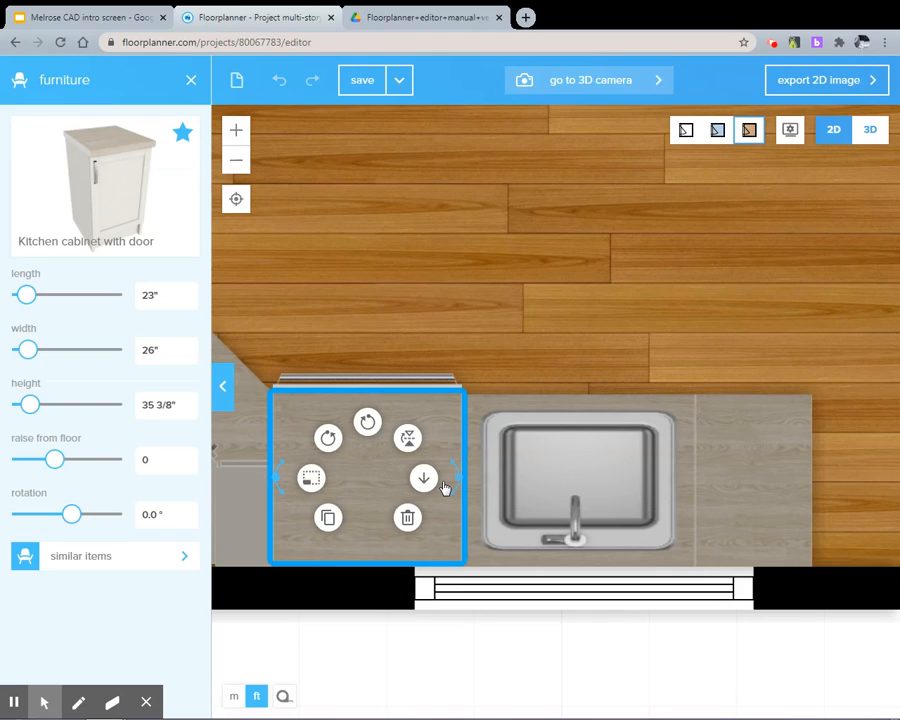
pyautogui.click(613, 655)
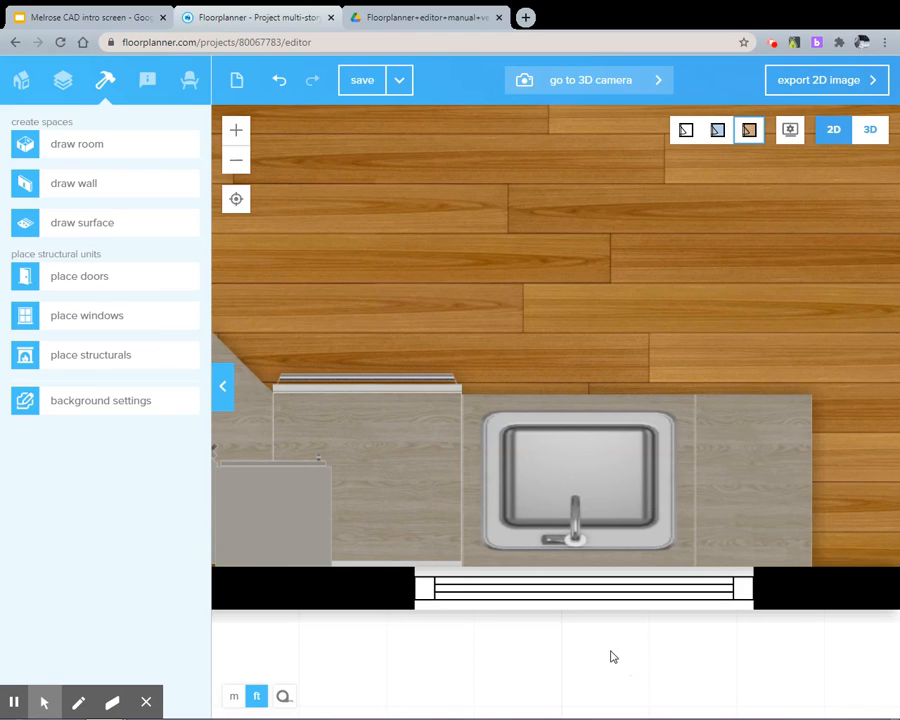
pyautogui.click(462, 510)
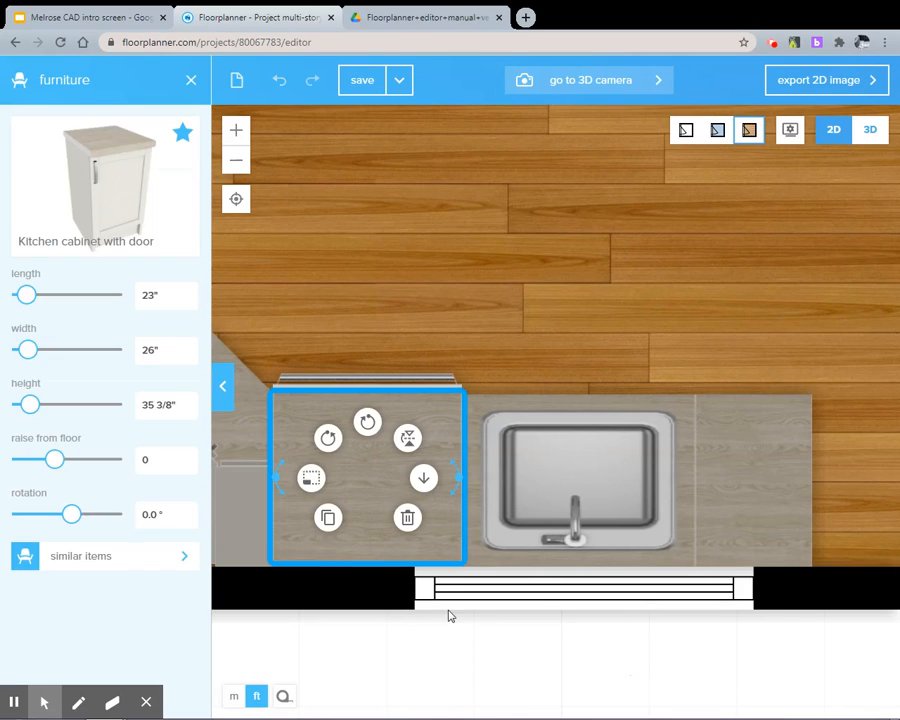
pyautogui.click(500, 680)
pyautogui.click(870, 129)
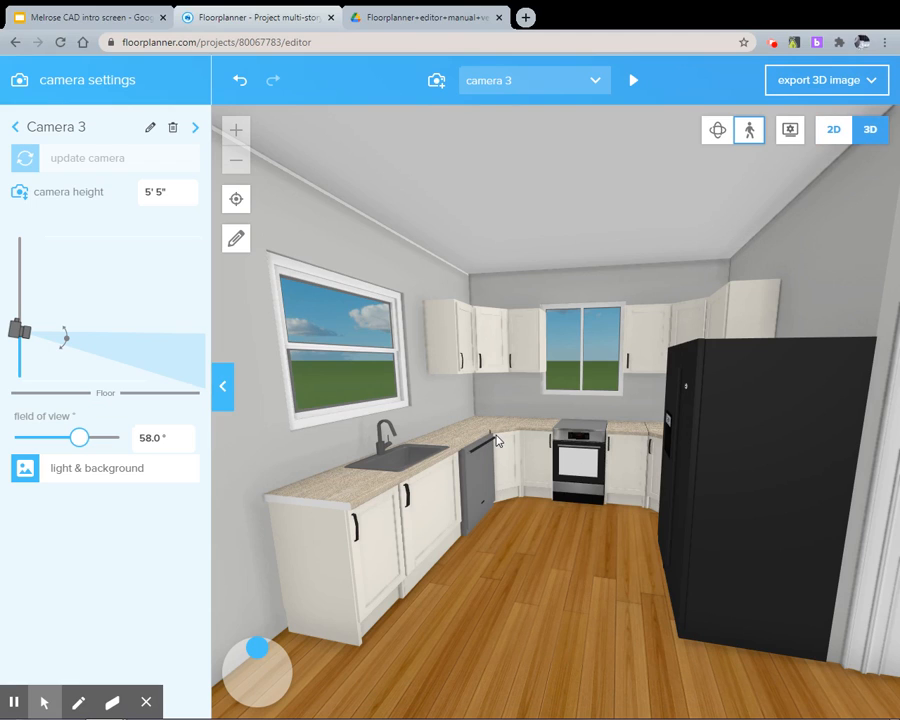
# Examine the countertop, dishwasher, sink and stove area of the 3D kitchen up close and from several angles
pyautogui.scroll(5, 493, 437)
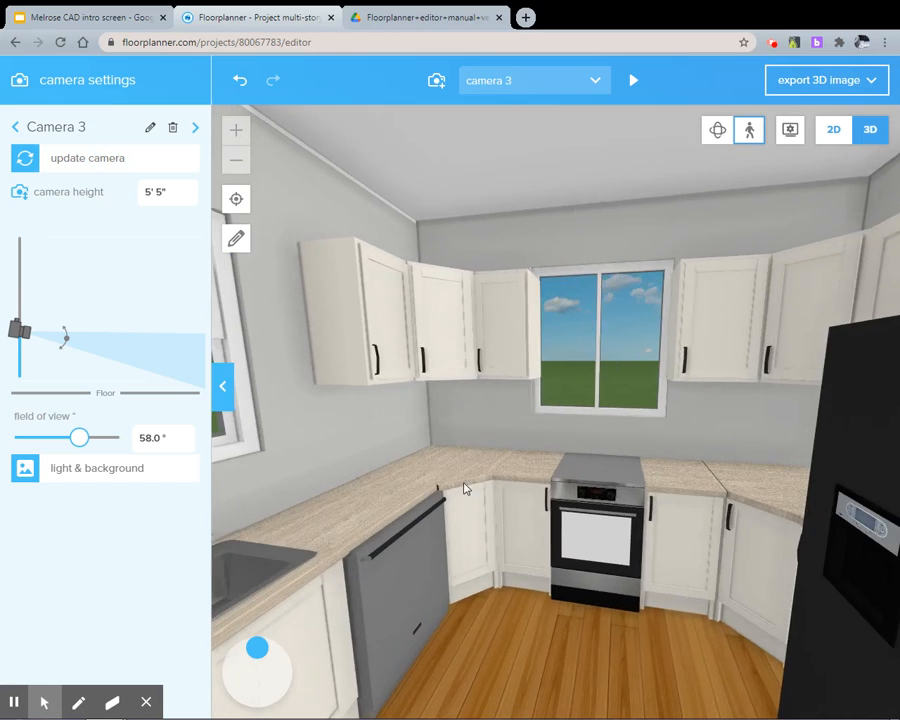
pyautogui.scroll(-3, 450, 490)
pyautogui.scroll(3, 440, 485)
pyautogui.moveTo(451, 470); pyautogui.dragTo(453, 472)
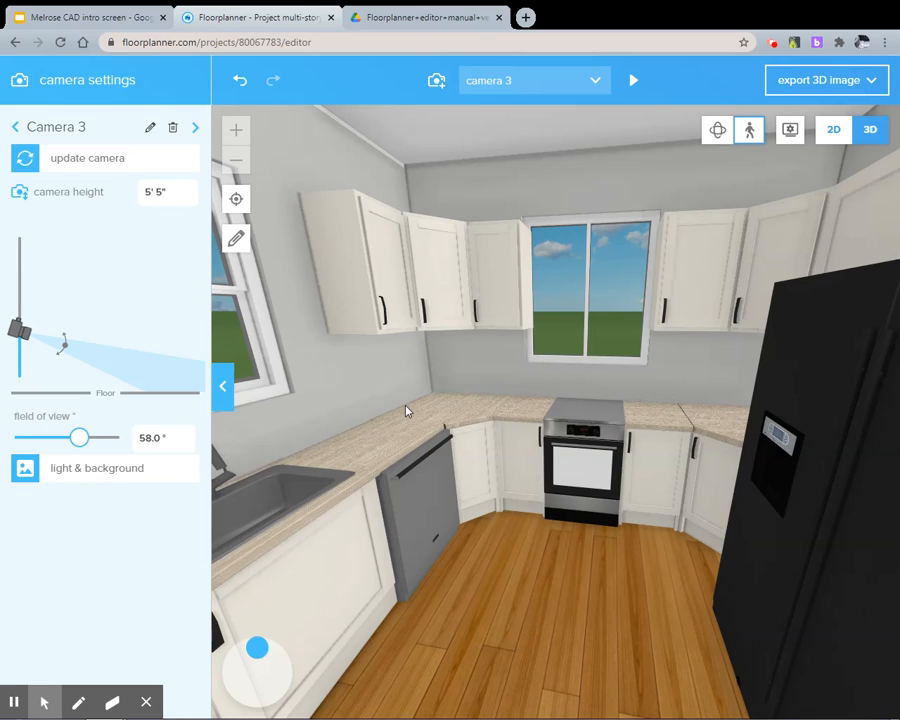
pyautogui.press('Down')
pyautogui.press('Left')
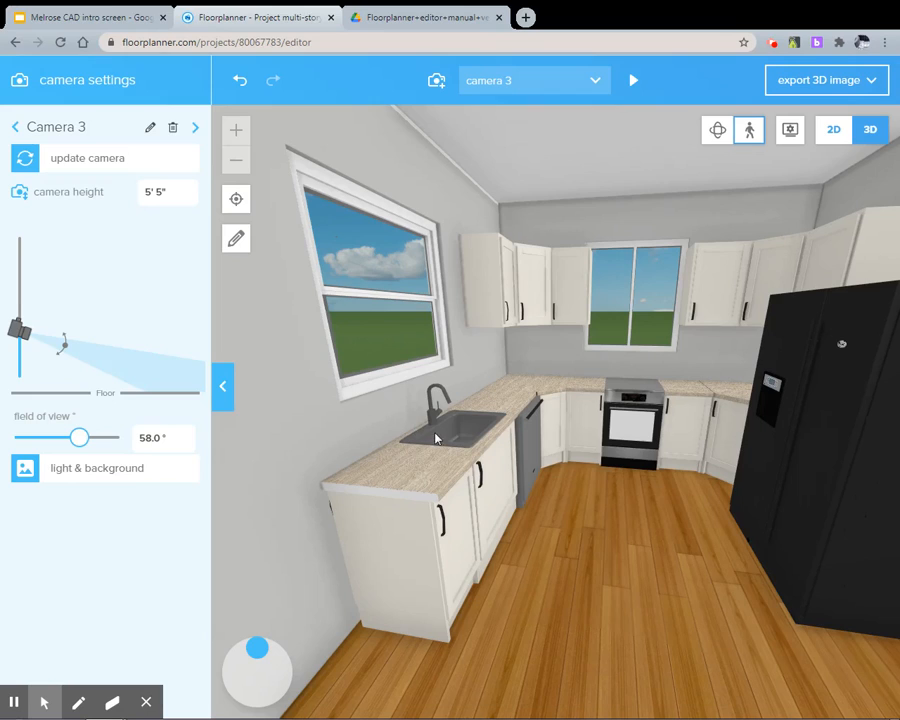
pyautogui.click(490, 86)
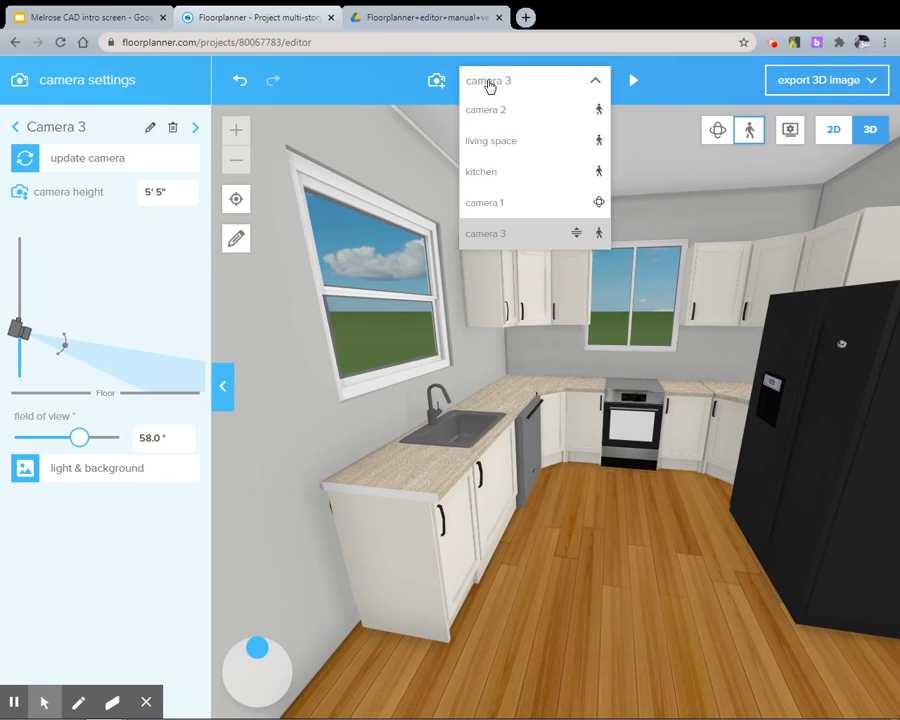
pyautogui.click(490, 86)
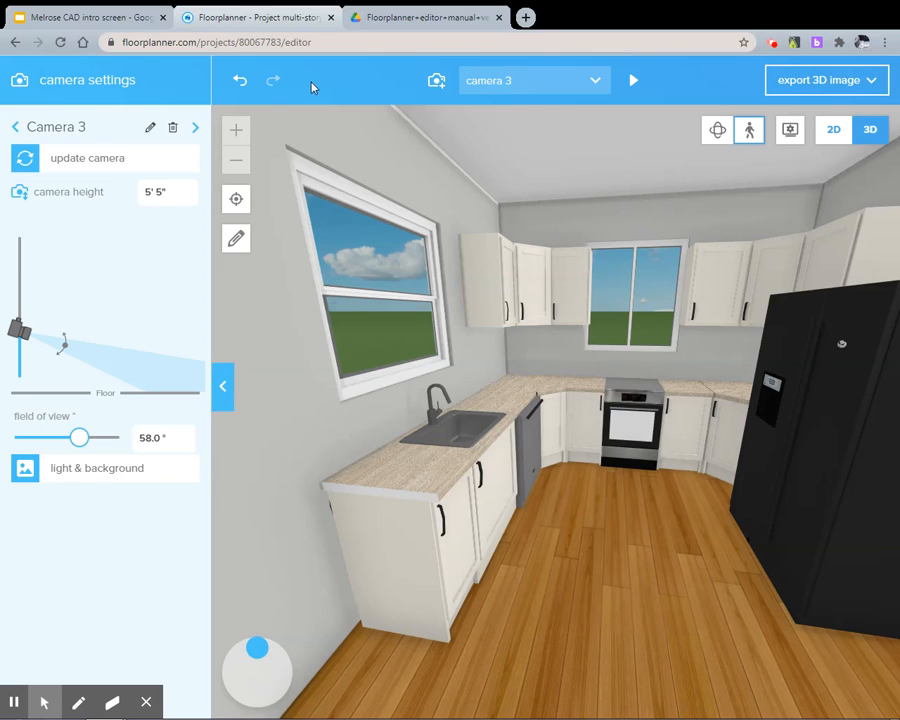
pyautogui.press('Right')
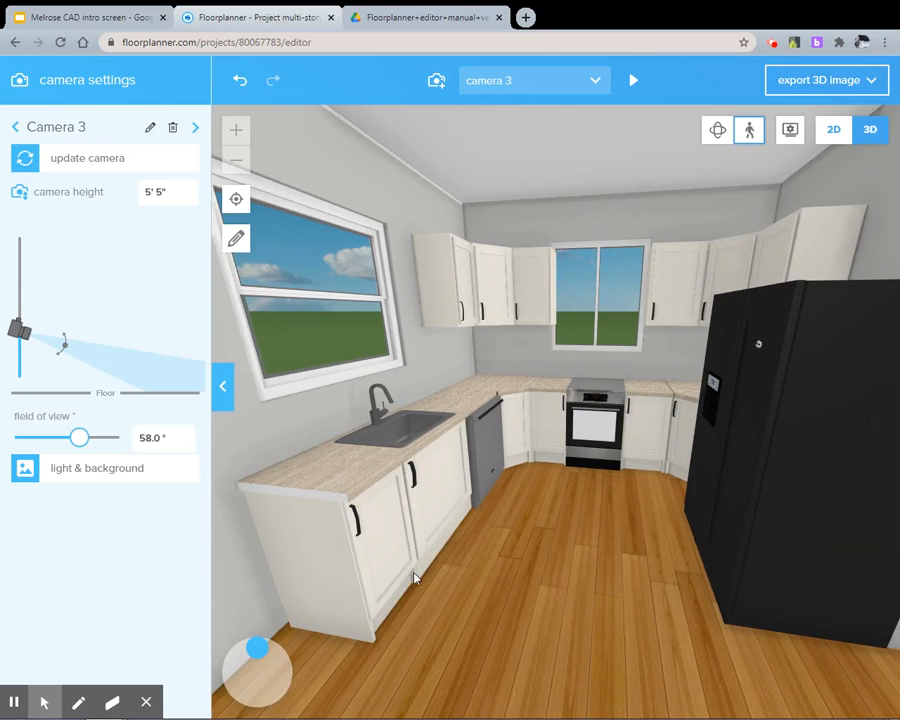
pyautogui.press('Left')
pyautogui.press('Right')
pyautogui.moveTo(458, 541); pyautogui.dragTo(419, 535)
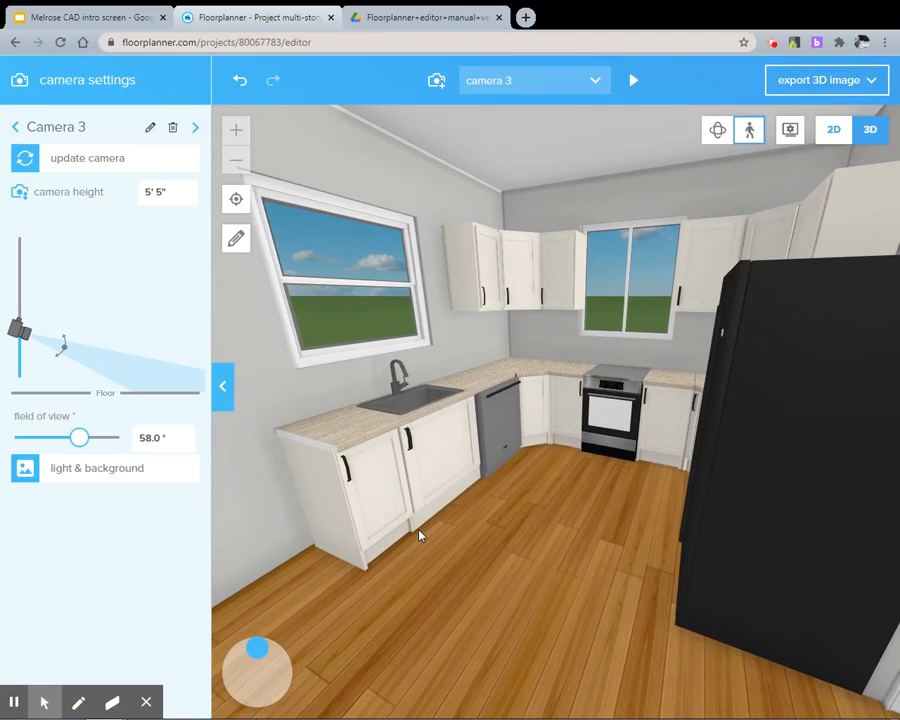
# Give the 3D view the dark, cloudy dusk dome background and set the light intensity to 48
pyautogui.click(75, 468)
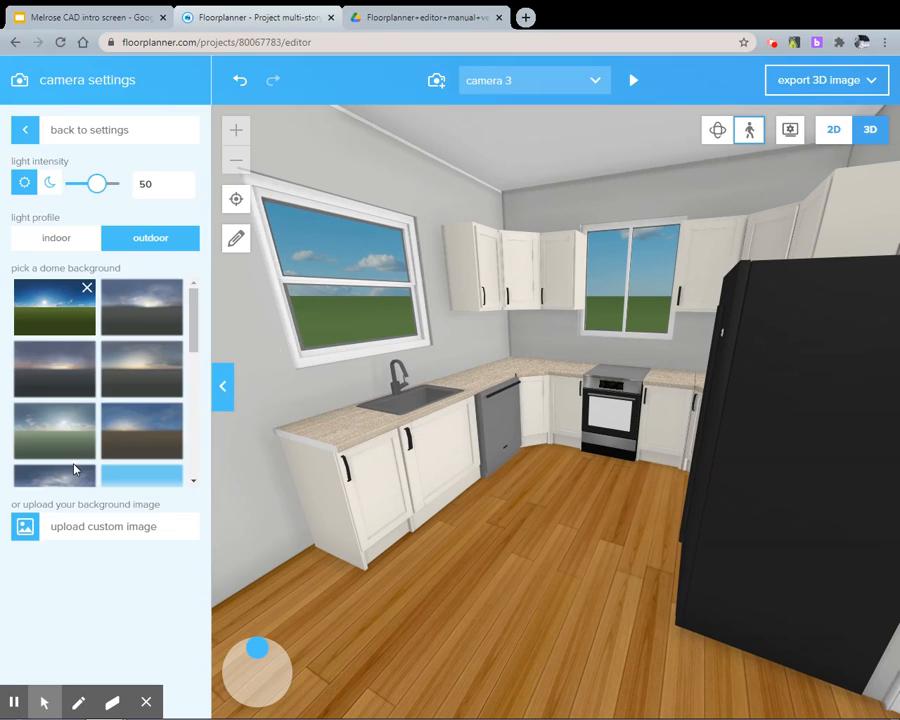
pyautogui.click(158, 292)
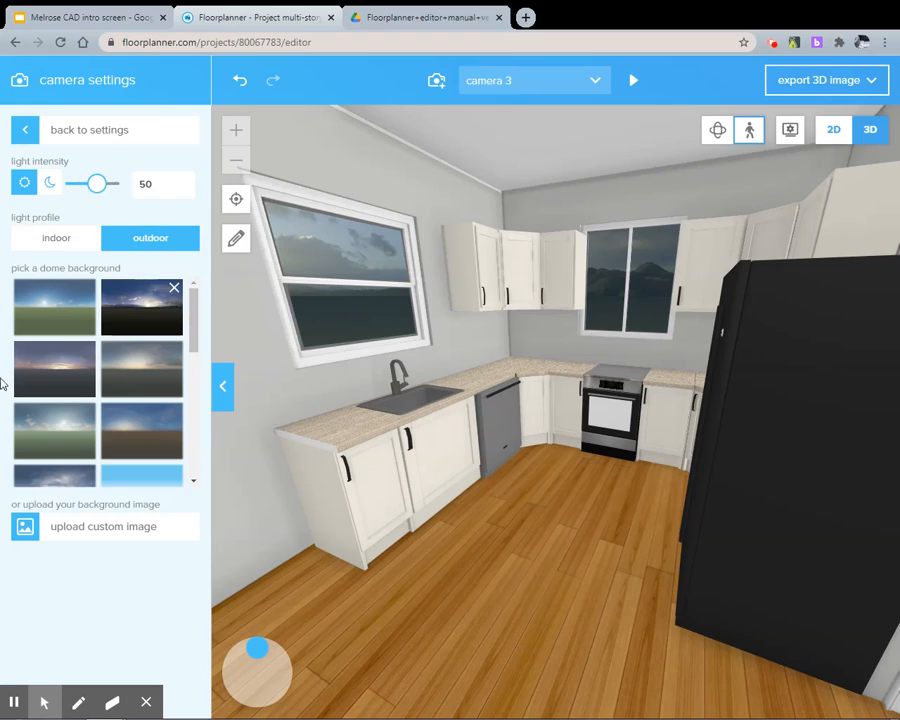
pyautogui.moveTo(90, 190)
pyautogui.mouseDown()
pyautogui.moveTo(76, 188)
pyautogui.moveTo(99, 190)
pyautogui.mouseUp()
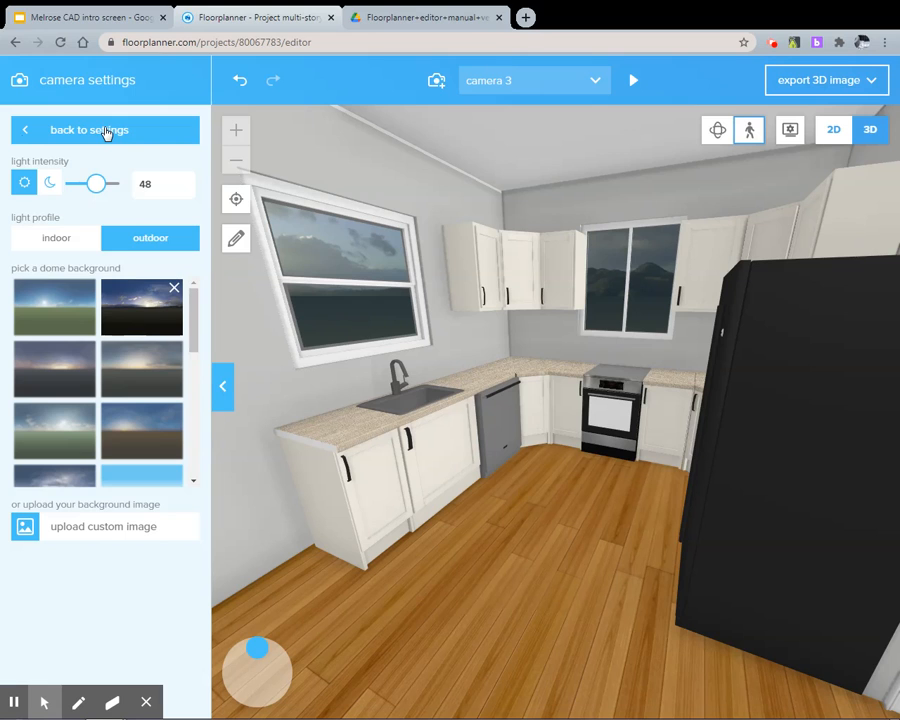
# Return to the 2D plan with the whole kitchen in view, filter the furniture library to lighting, and search for "round"
pyautogui.click(836, 131)
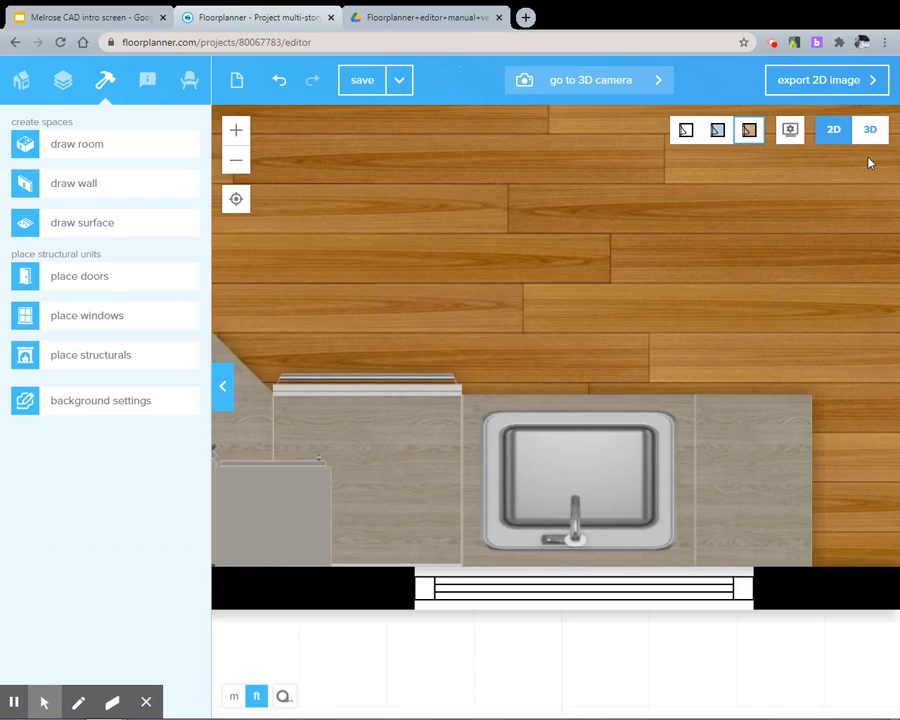
pyautogui.scroll(-5, 617, 194)
pyautogui.moveTo(604, 194); pyautogui.dragTo(566, 401)
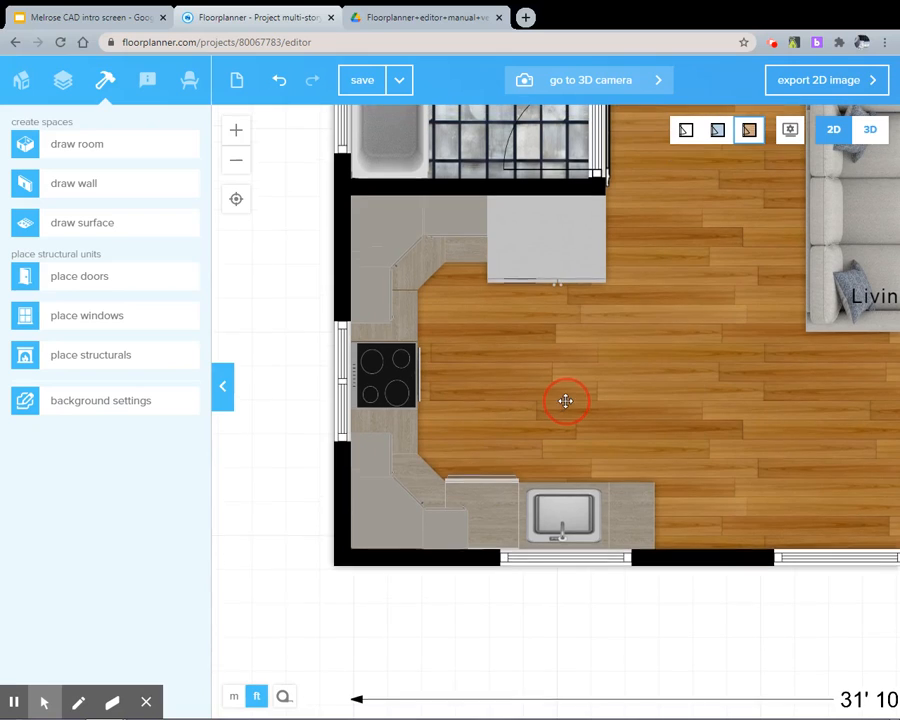
pyautogui.click(188, 84)
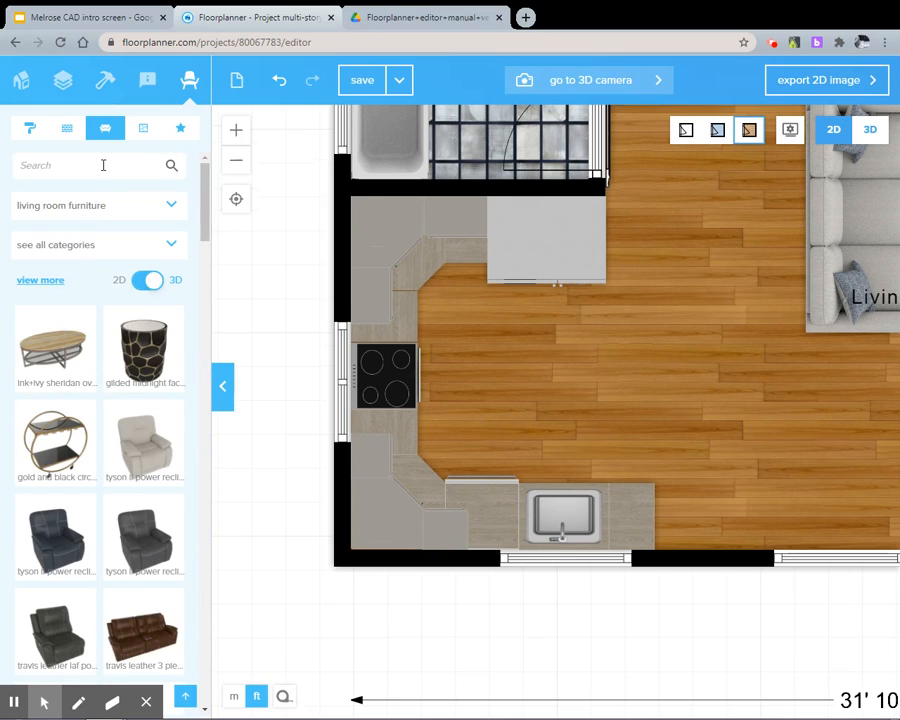
pyautogui.click(108, 205)
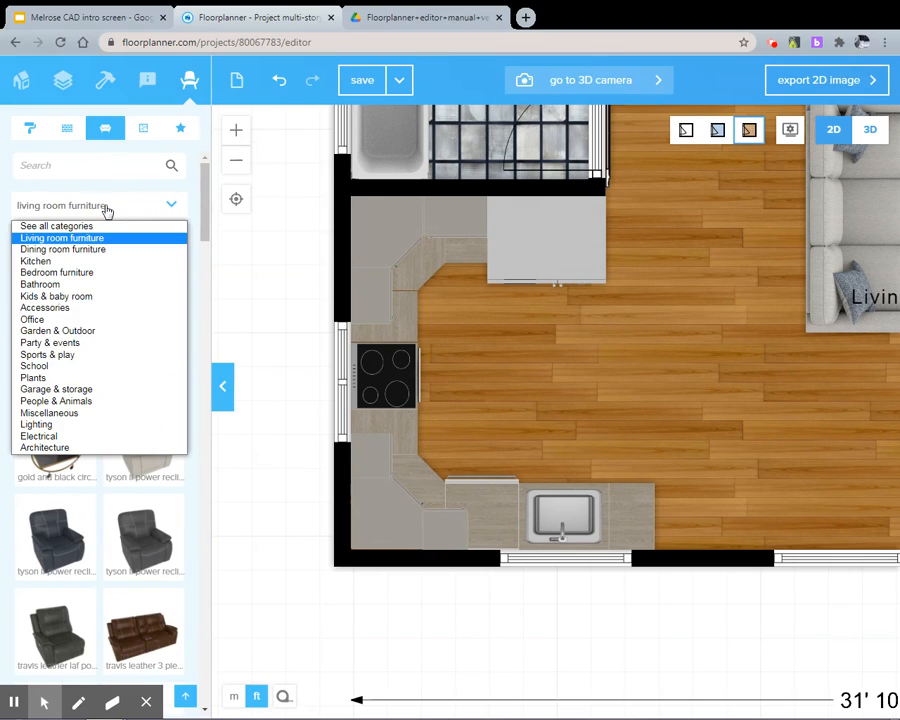
pyautogui.click(40, 436)
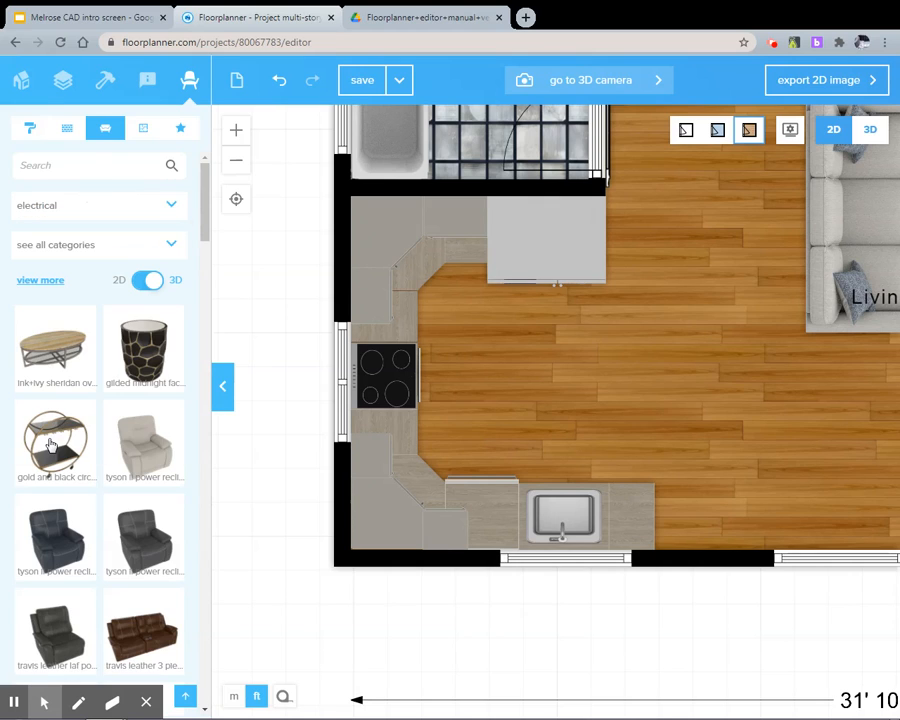
pyautogui.click(126, 210)
pyautogui.click(45, 424)
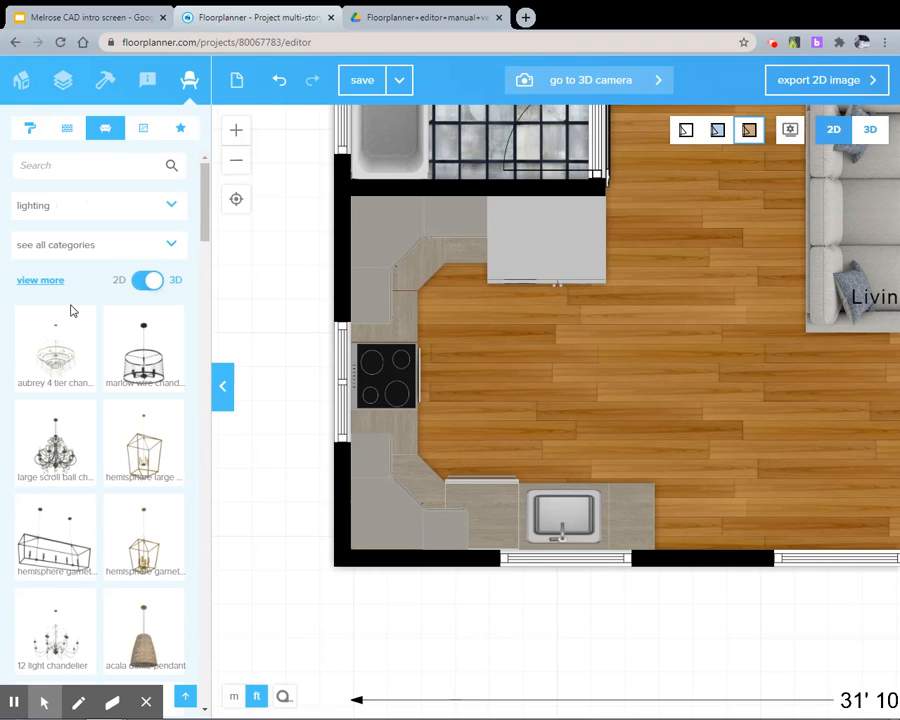
pyautogui.click(64, 163)
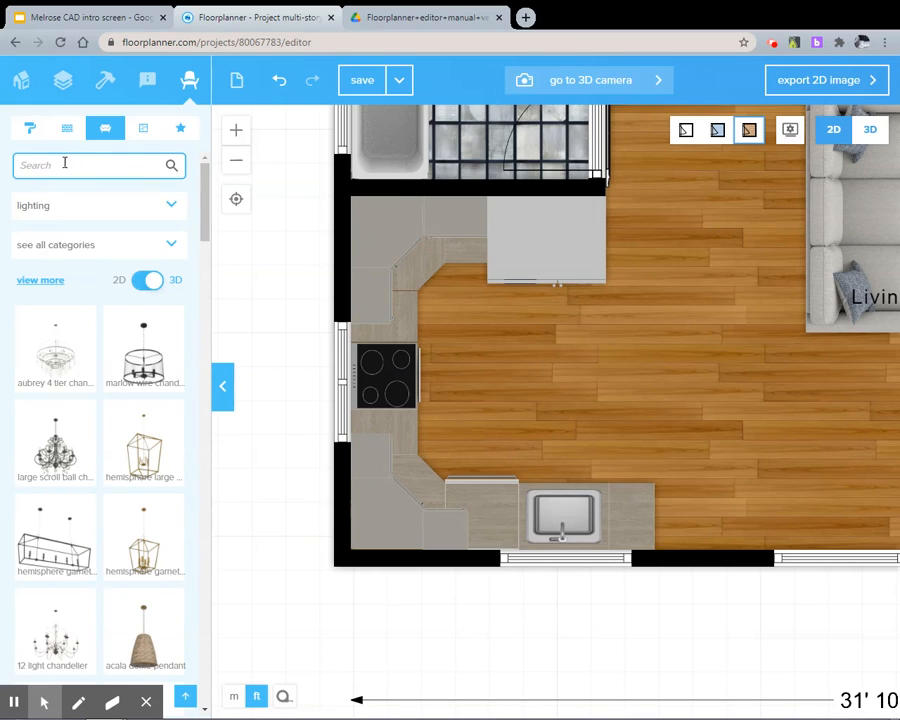
pyautogui.press('Return')
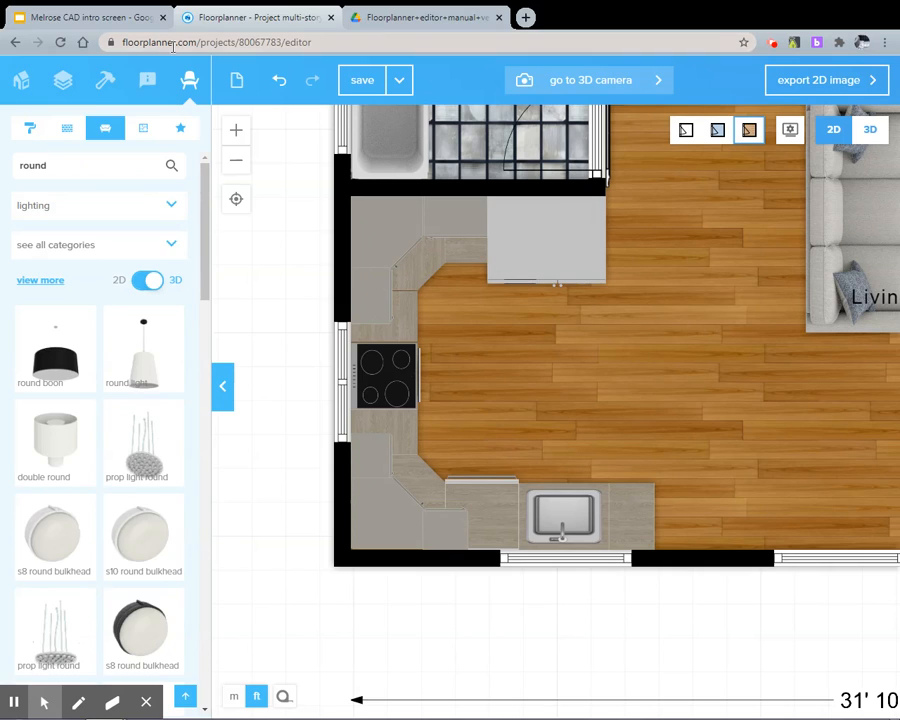
# Show the 2D plan without textures and place a Round Ceiling Light, Gray, on the open kitchen floor beyond the sink
pyautogui.scroll(-2, 56, 553)
pyautogui.scroll(-1, 58, 543)
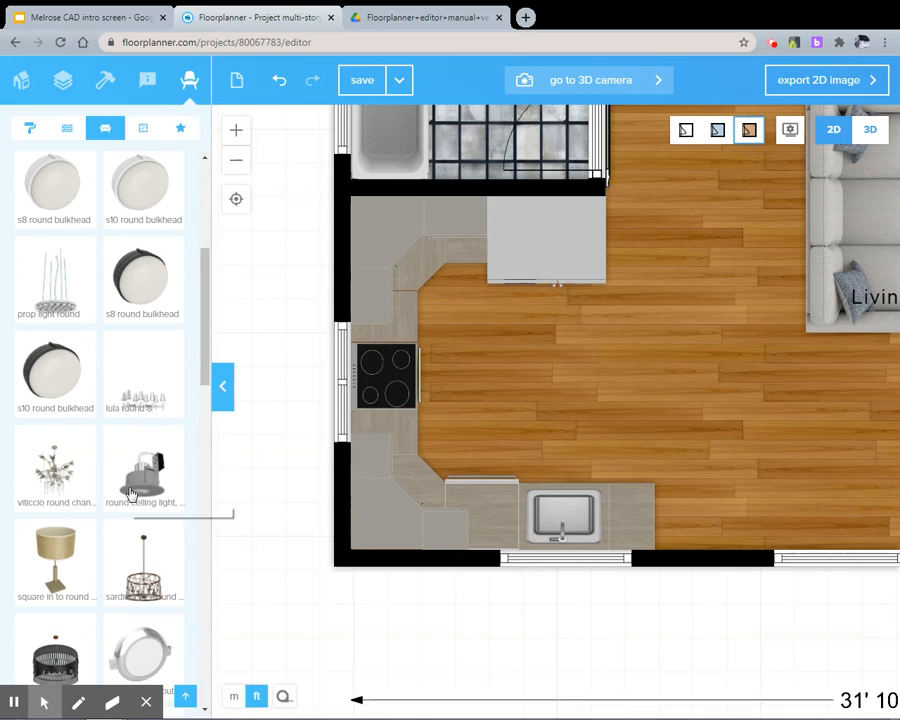
pyautogui.click(717, 131)
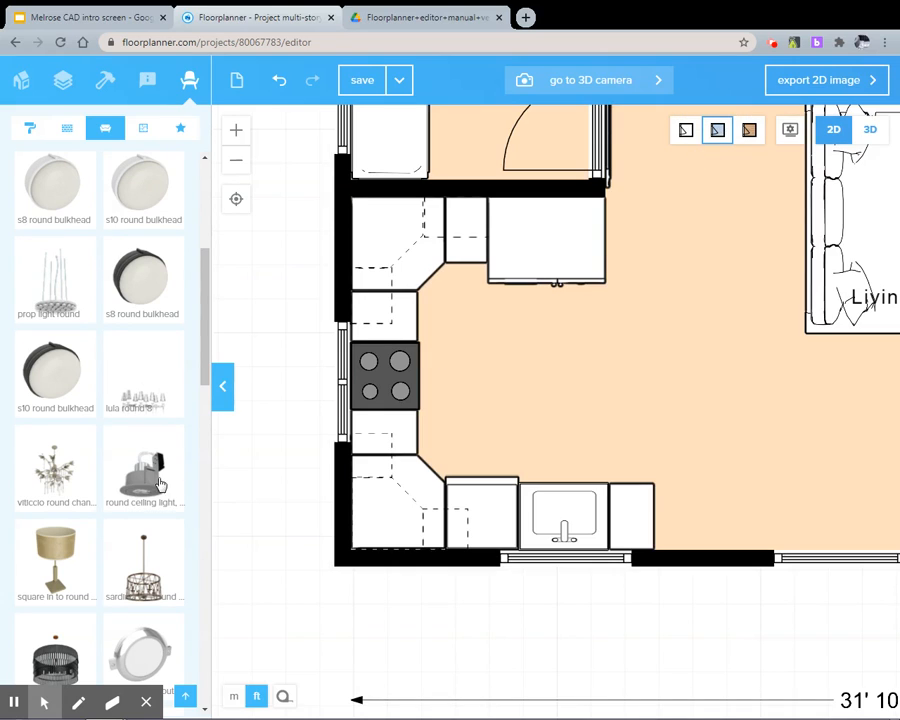
pyautogui.moveTo(143, 465)
pyautogui.mouseDown()
pyautogui.moveTo(315, 482)
pyautogui.moveTo(631, 408)
pyautogui.moveTo(603, 411)
pyautogui.mouseUp()
pyautogui.click(601, 409)
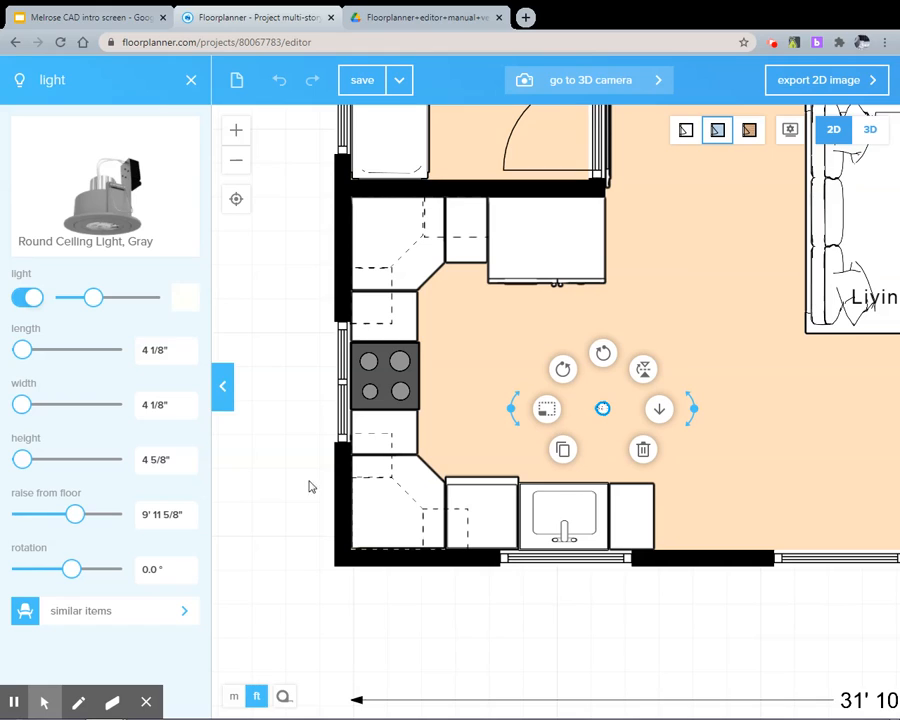
# Set the round ceiling light's length and width to 6", and check the kitchen ceiling in 3D
pyautogui.moveTo(165, 350); pyautogui.dragTo(119, 355)
pyautogui.write("6'")
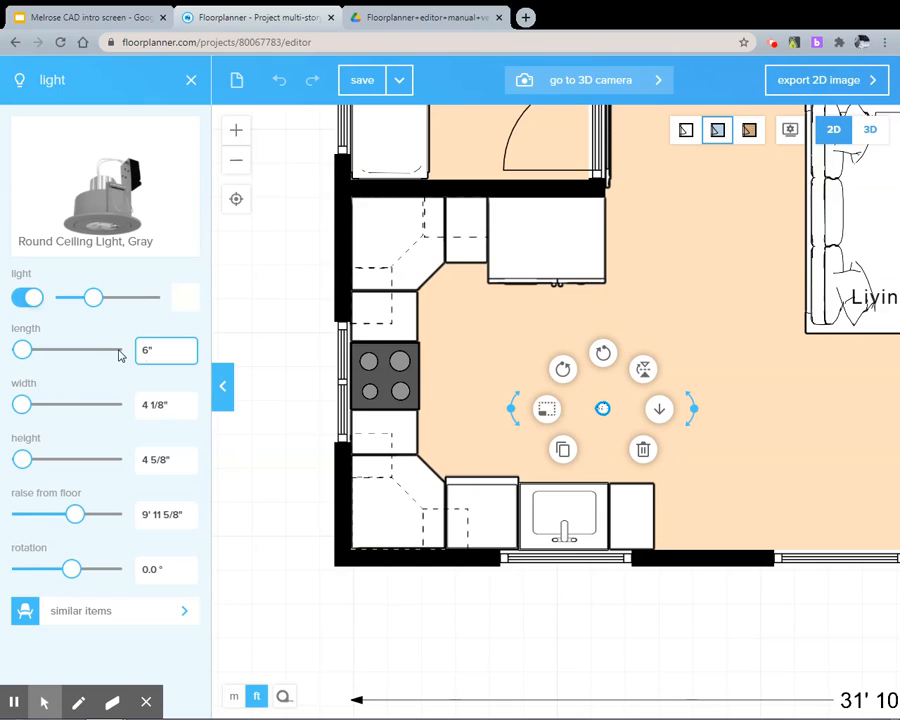
pyautogui.press('Tab')
pyautogui.write('6')
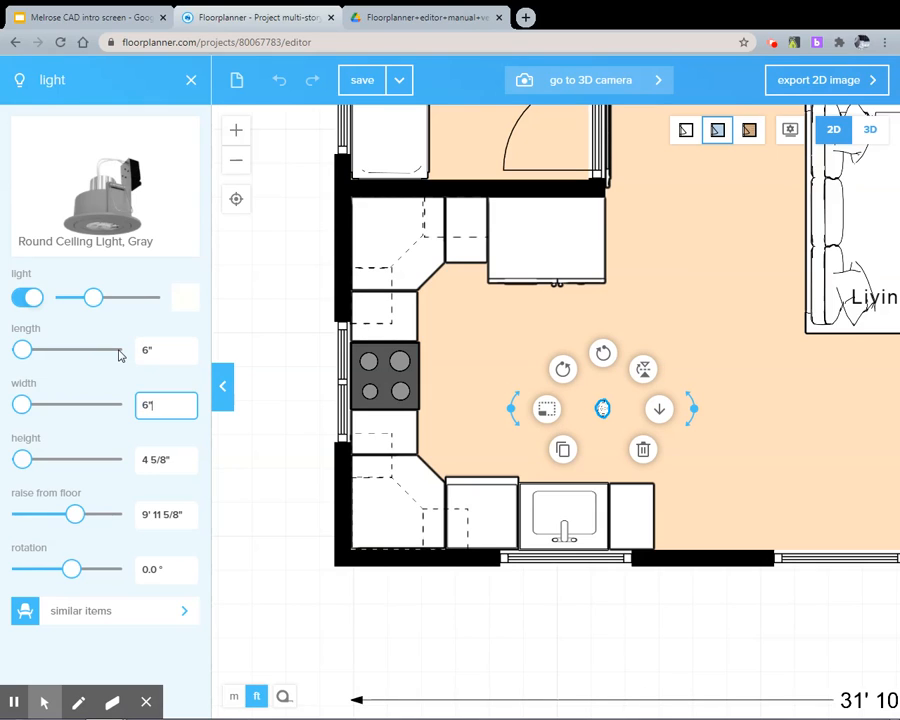
pyautogui.write("'")
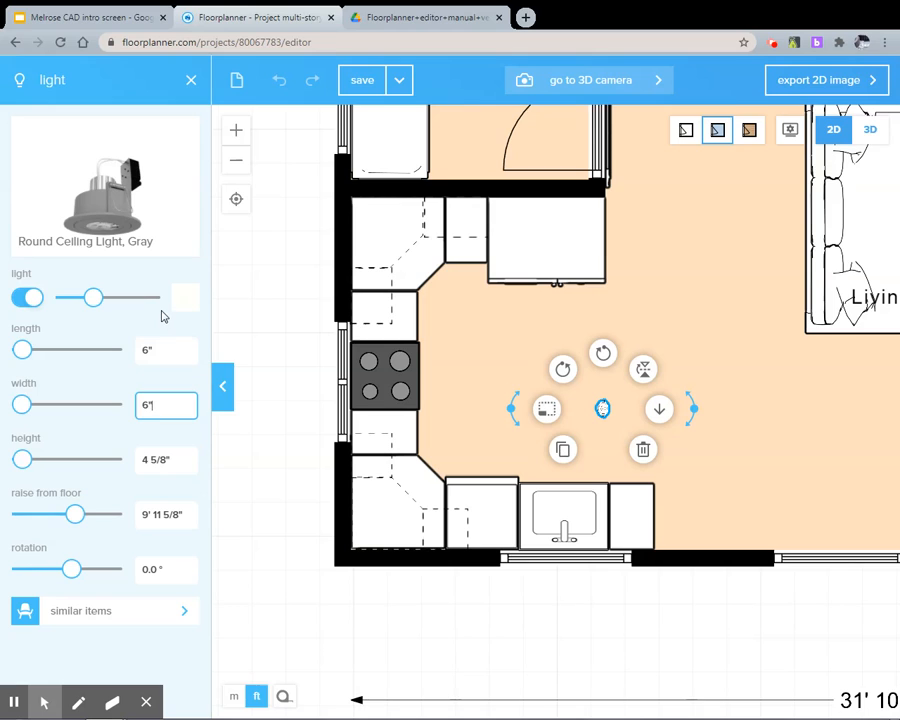
pyautogui.press('Return')
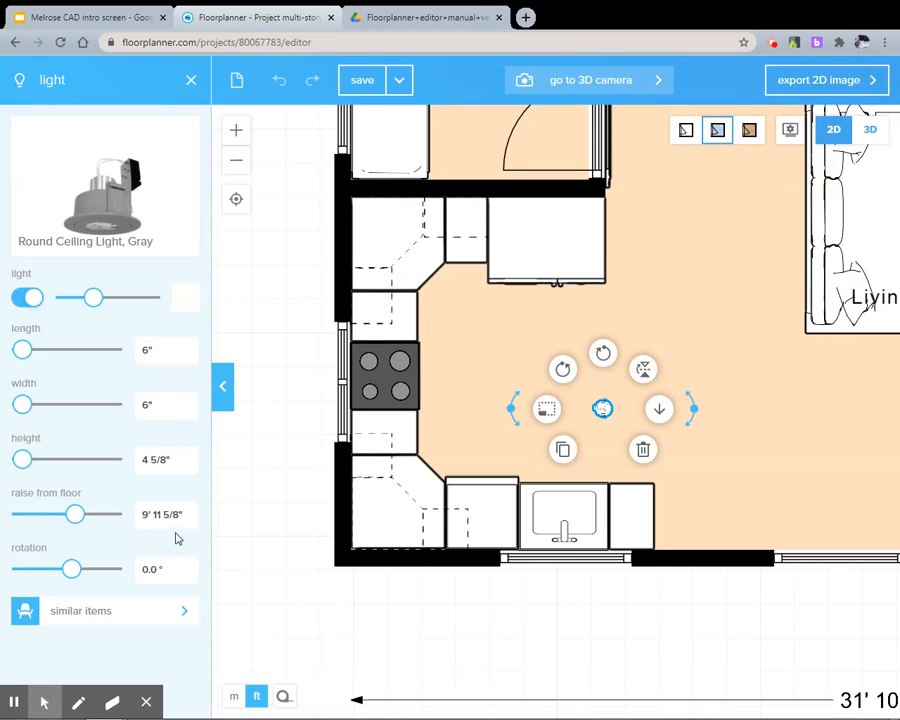
pyautogui.click(869, 130)
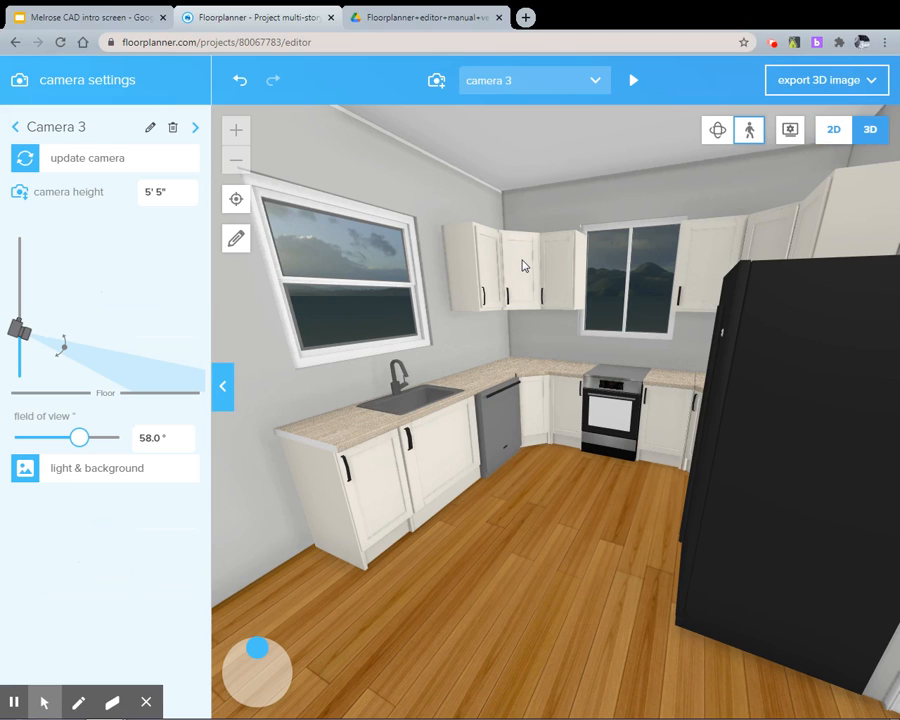
pyautogui.scroll(-8, 523, 209)
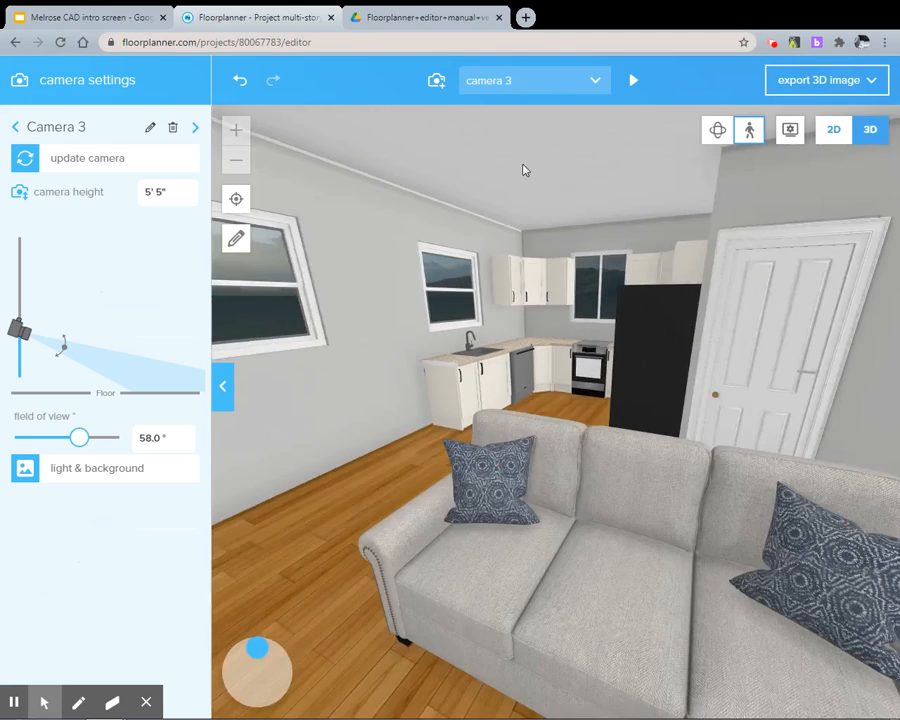
pyautogui.scroll(1, 523, 180)
pyautogui.moveTo(519, 183); pyautogui.dragTo(512, 145)
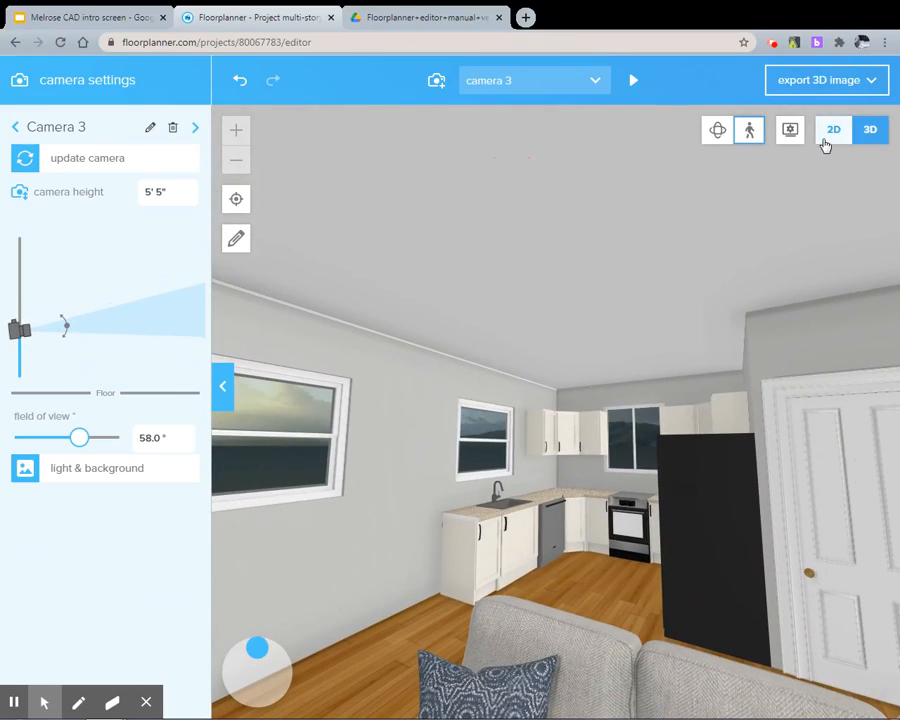
# Set the ceiling light's raise from floor to 9' 2" based on the kitchen wall's height, and check it in 3D
pyautogui.click(833, 130)
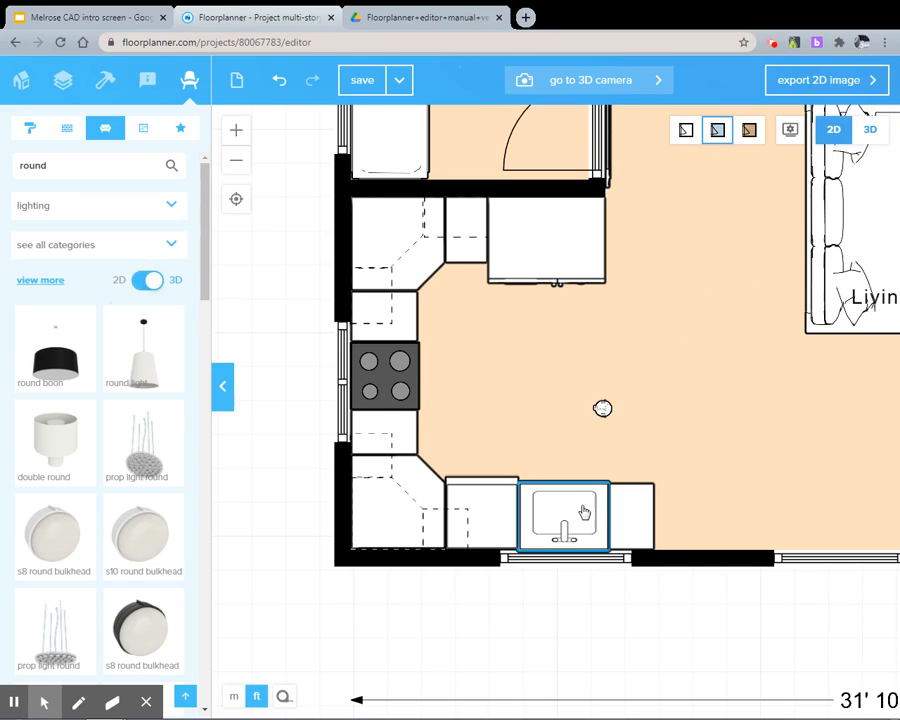
pyautogui.click(474, 559)
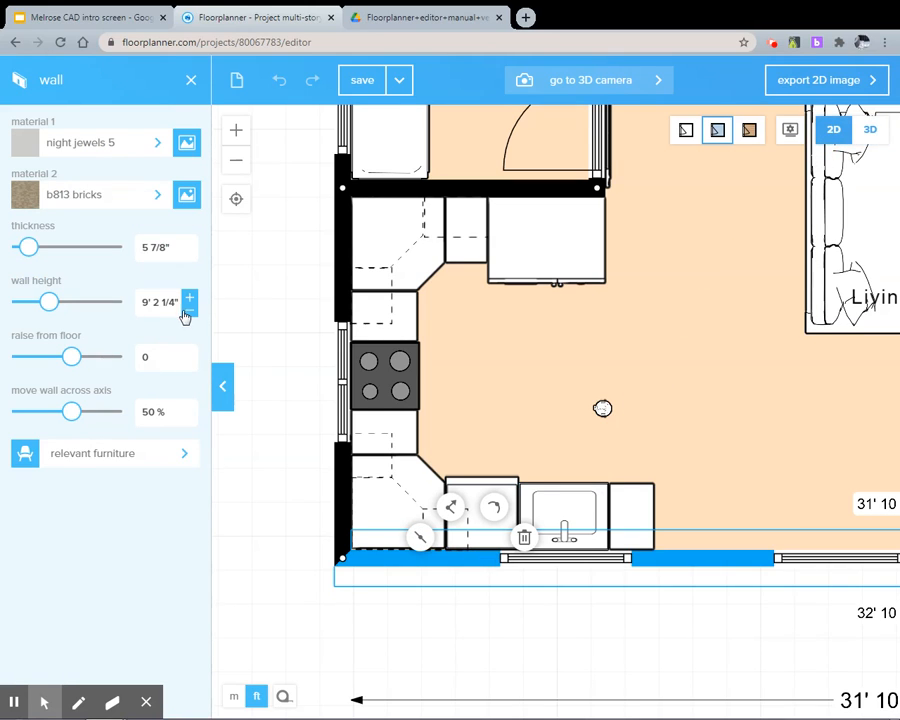
pyautogui.click(602, 412)
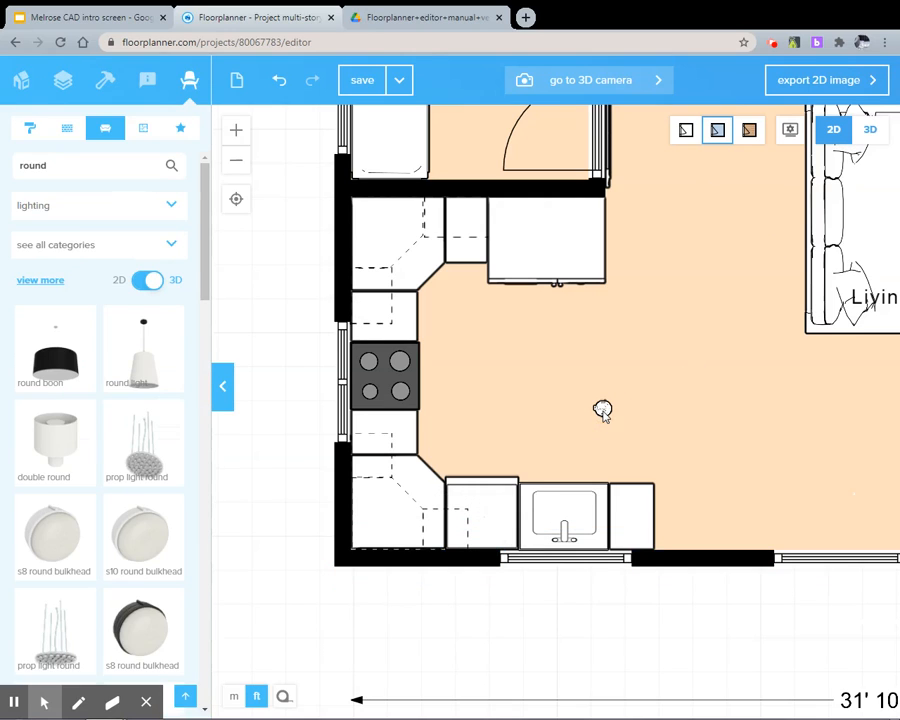
pyautogui.click(602, 410)
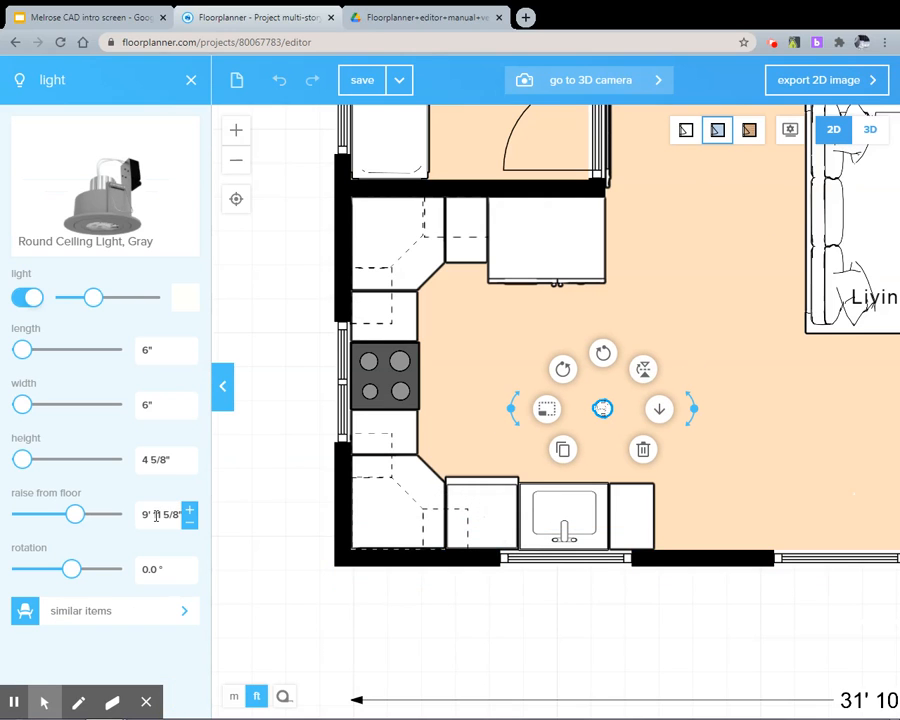
pyautogui.moveTo(156, 516); pyautogui.dragTo(180, 515)
pyautogui.write('2')
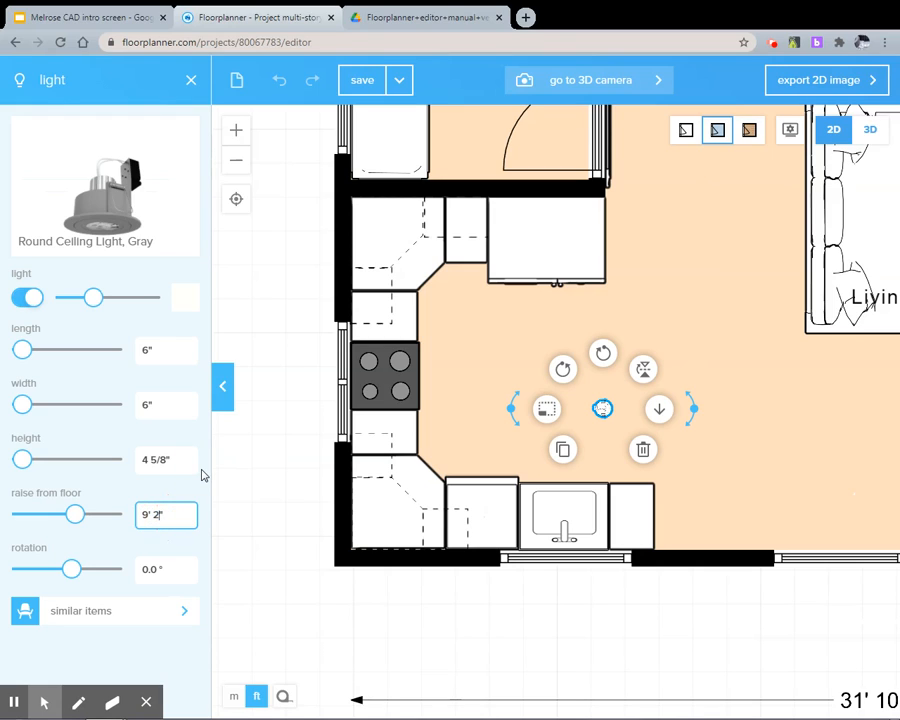
pyautogui.press('Return')
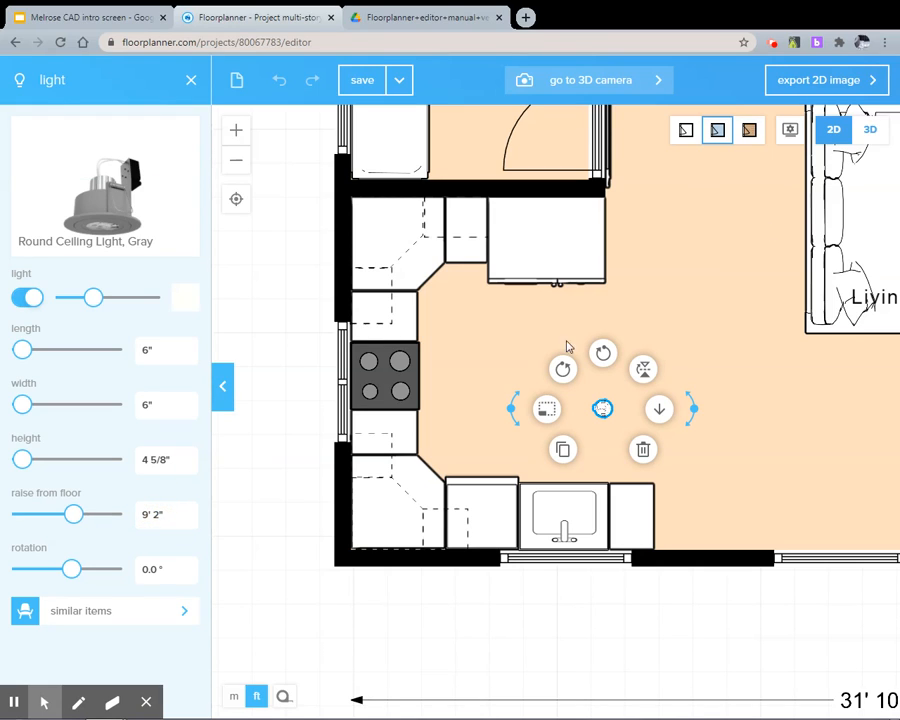
pyautogui.click(869, 129)
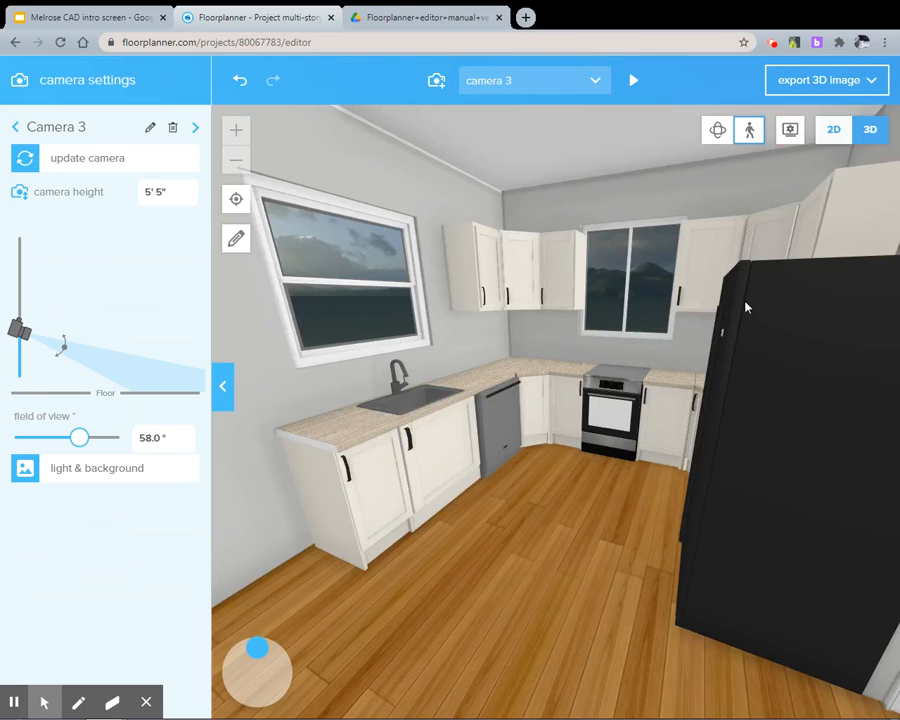
pyautogui.moveTo(458, 256); pyautogui.dragTo(458, 235)
# Place the Round Light pendant directly over the kitchen sink in the 2D plan
pyautogui.click(841, 142)
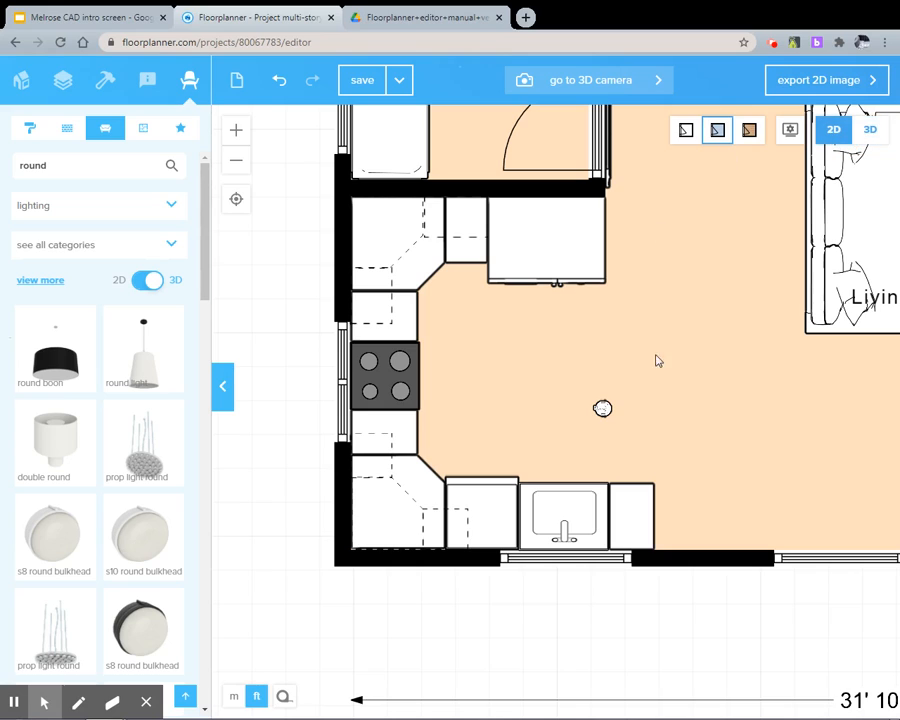
pyautogui.click(155, 348)
pyautogui.moveTo(155, 350); pyautogui.dragTo(565, 512)
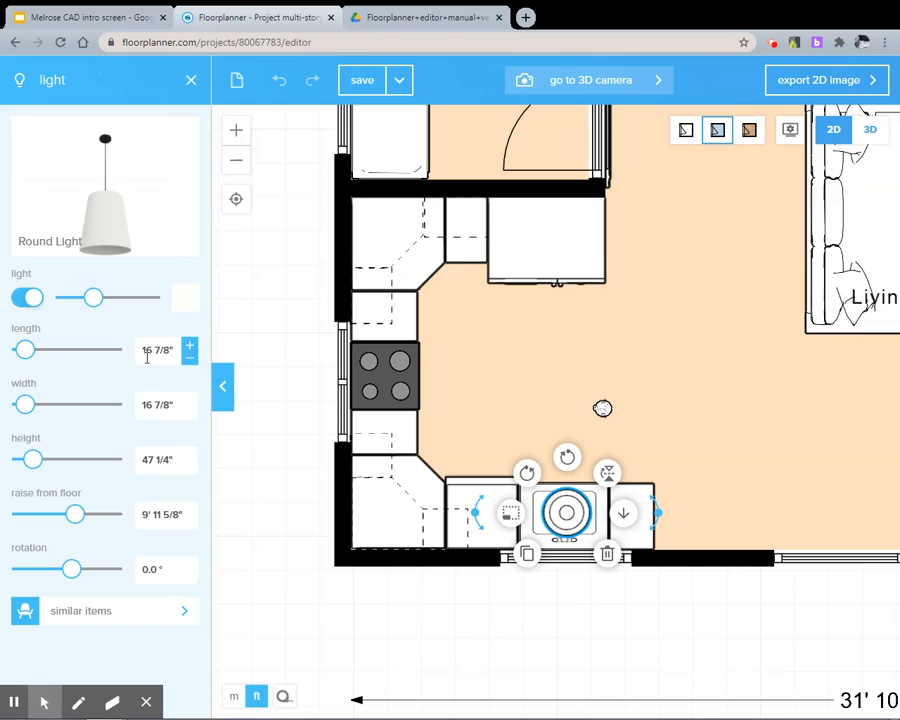
# Set the sink pendant's length and width to 10", and open its raise-from-floor value for editing
pyautogui.moveTo(147, 350); pyautogui.dragTo(168, 349)
pyautogui.write('0')
pyautogui.moveTo(147, 405); pyautogui.dragTo(163, 403)
pyautogui.write('0')
pyautogui.press('Return')
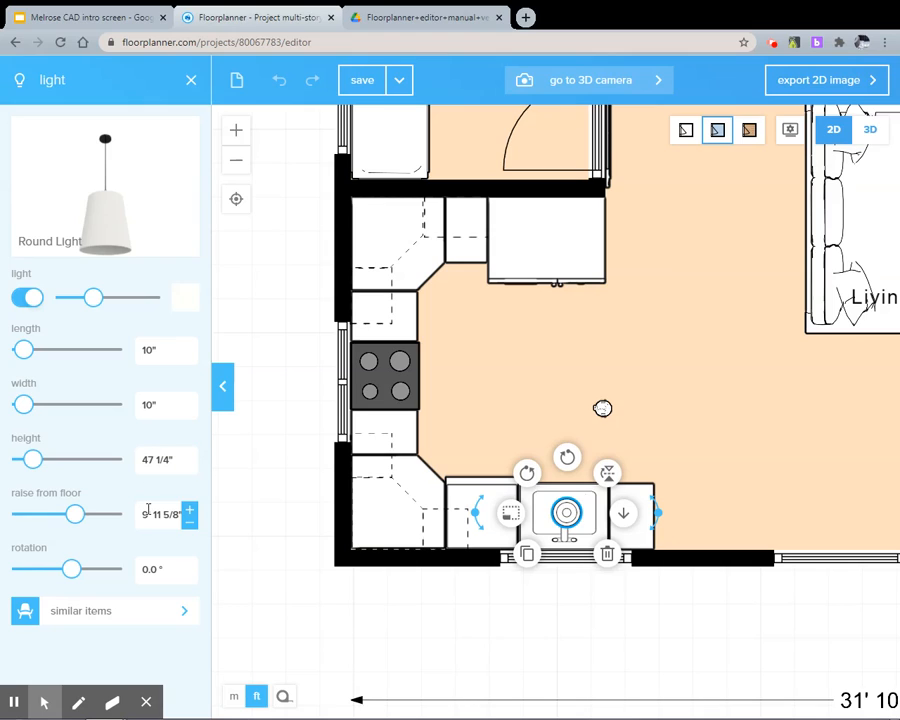
pyautogui.click(144, 460)
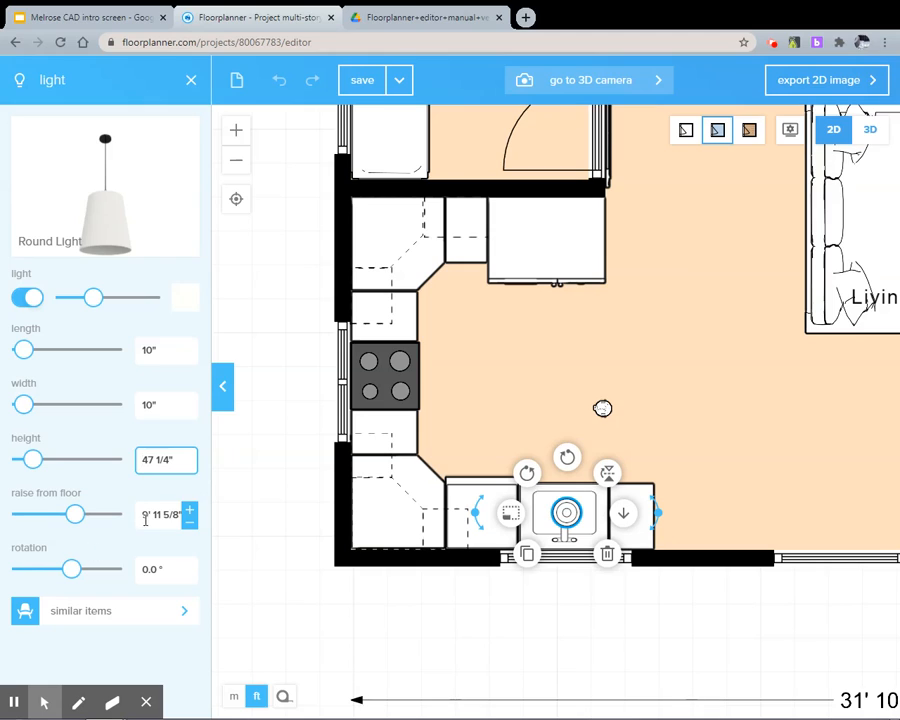
pyautogui.moveTo(149, 514); pyautogui.dragTo(176, 514)
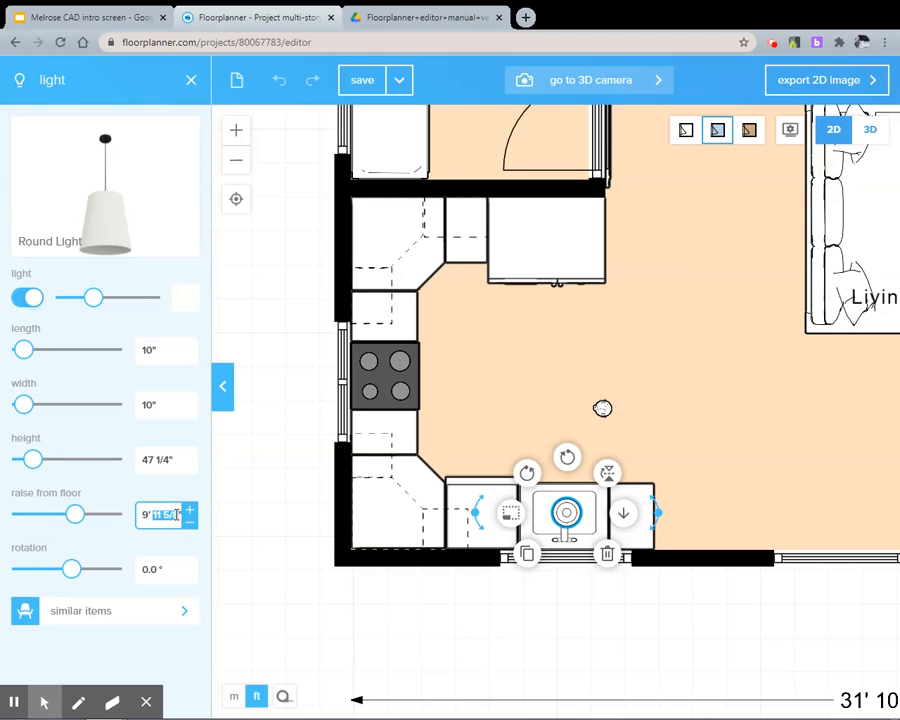
# Examine the pendant over the sink and the round ceiling light in the 3D kitchen
pyautogui.click(870, 130)
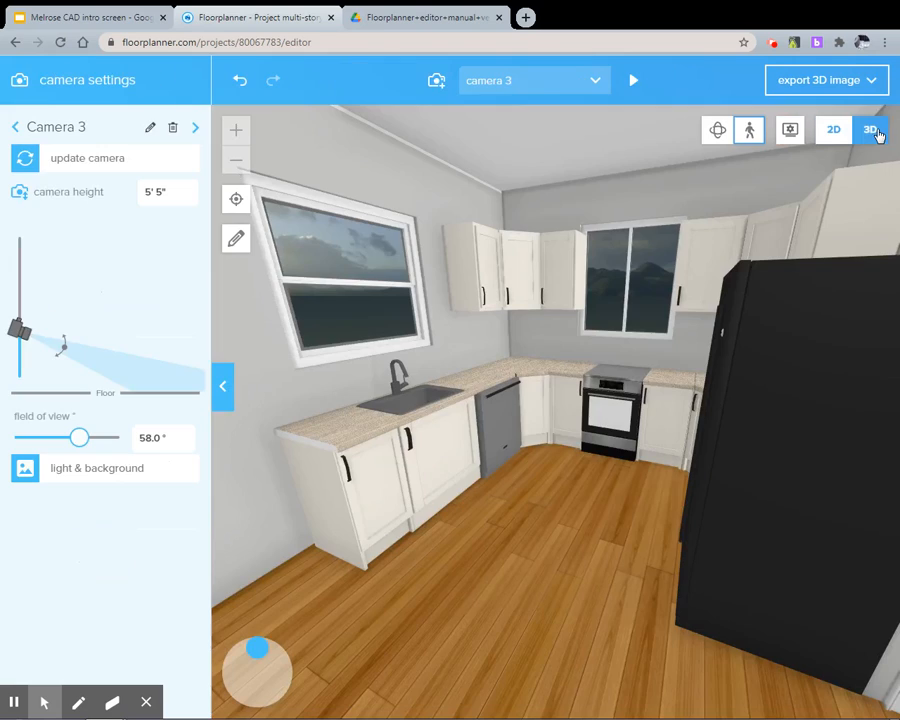
pyautogui.scroll(4, 378, 241)
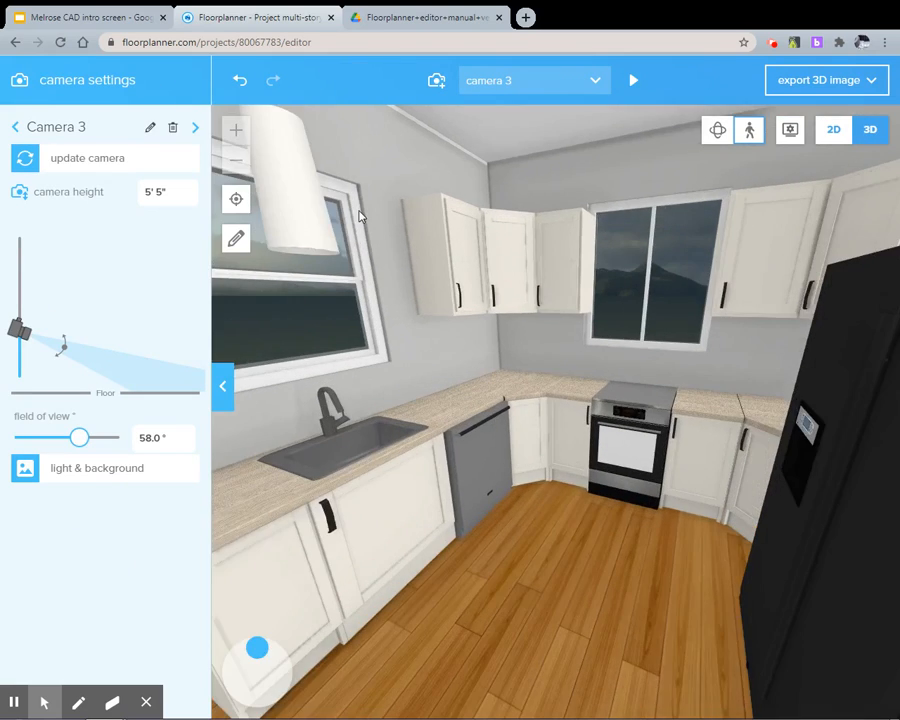
pyautogui.scroll(-10, 343, 259)
pyautogui.moveTo(347, 252)
pyautogui.mouseDown()
pyautogui.moveTo(349, 232)
pyautogui.moveTo(352, 239)
pyautogui.mouseUp()
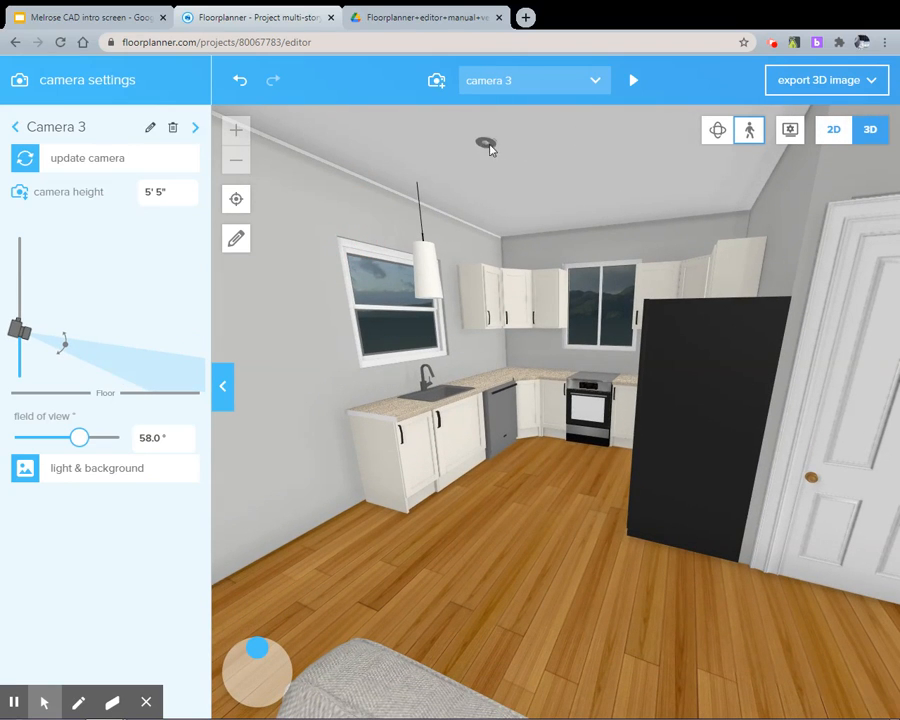
# Duplicate the gray round ceiling light in the 2D kitchen plan
pyautogui.click(823, 130)
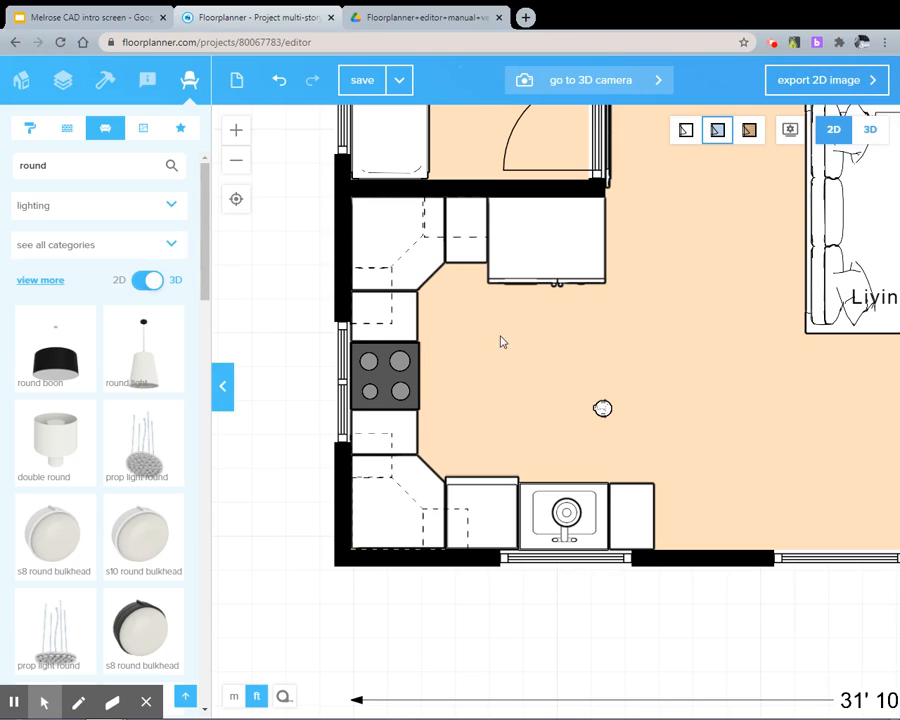
pyautogui.click(602, 410)
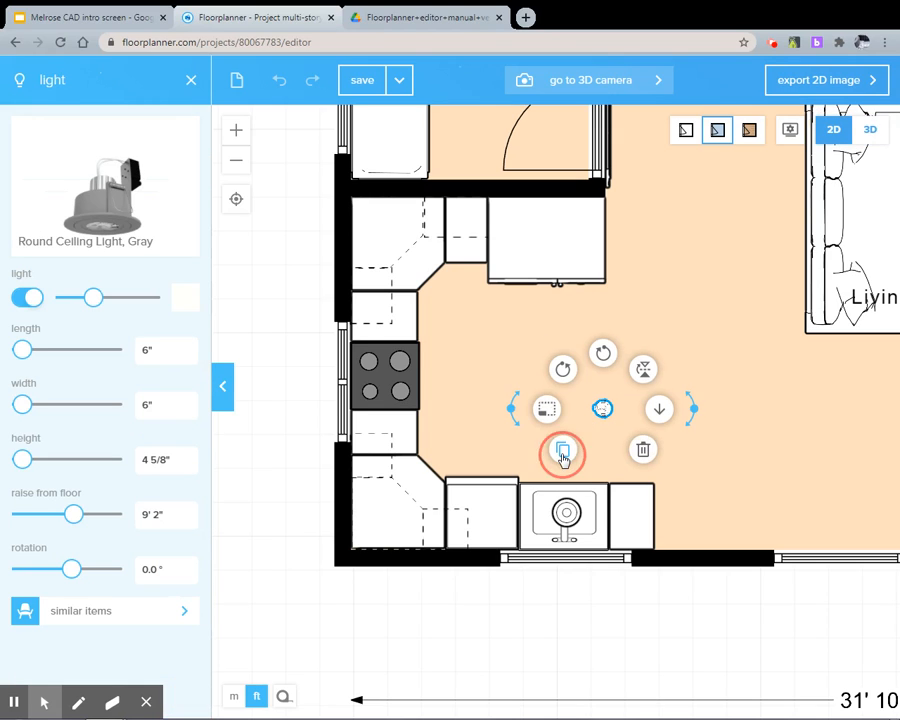
pyautogui.click(565, 449)
pyautogui.click(500, 406)
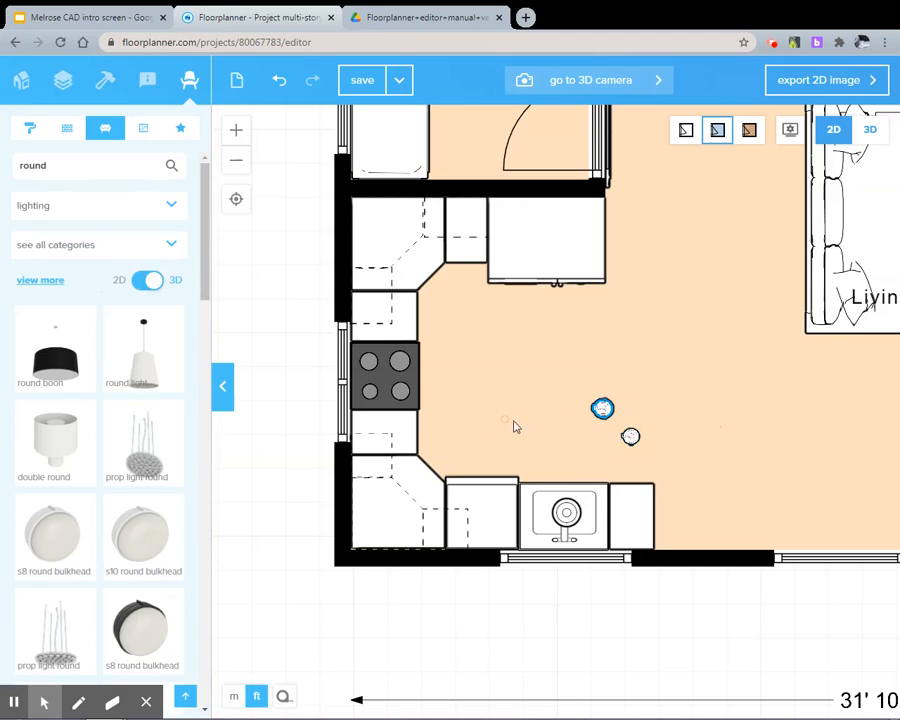
# Move the duplicated ceiling light toward the stove side of the kitchen, level with the original light
pyautogui.click(629, 436)
pyautogui.click(645, 448)
pyautogui.click(633, 440)
pyautogui.click(536, 416)
pyautogui.click(532, 456)
pyautogui.click(597, 596)
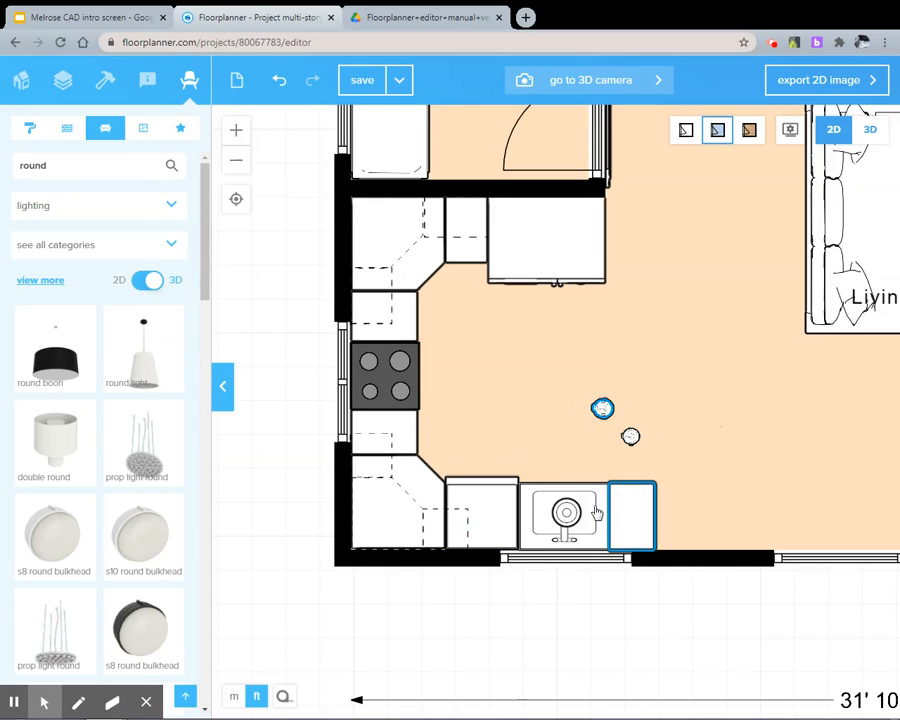
pyautogui.click(629, 435)
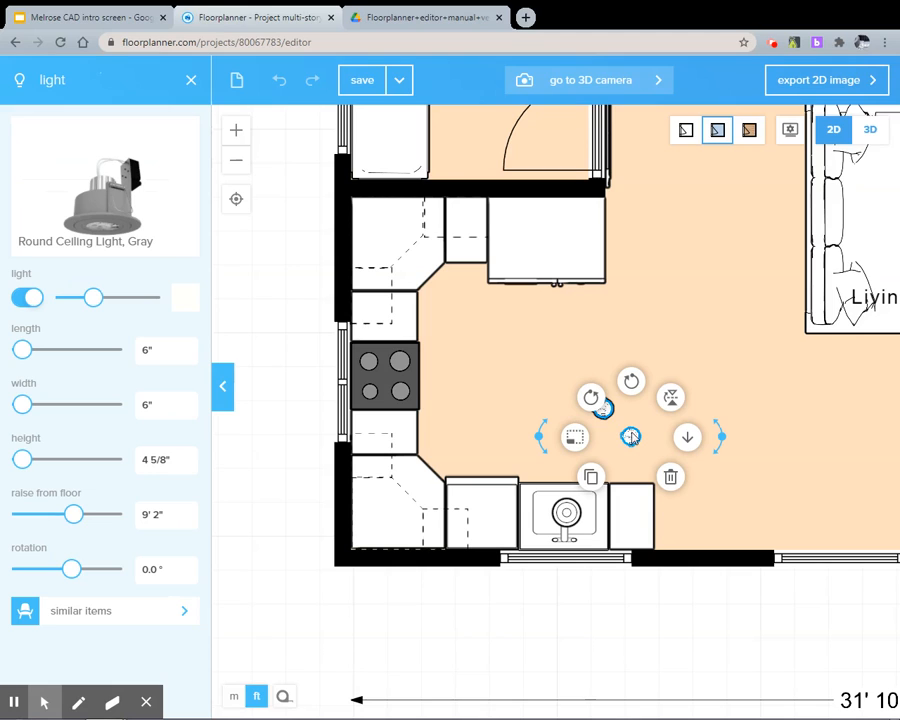
pyautogui.click(497, 413)
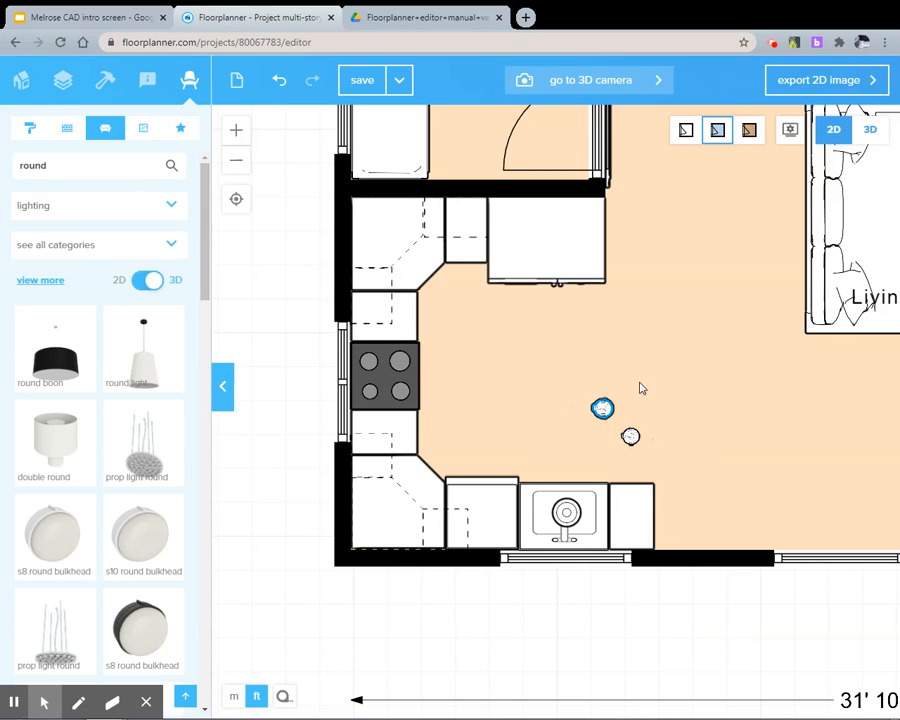
pyautogui.click(602, 410)
pyautogui.keyDown('shift'); pyautogui.click(629, 435); pyautogui.keyUp('shift')
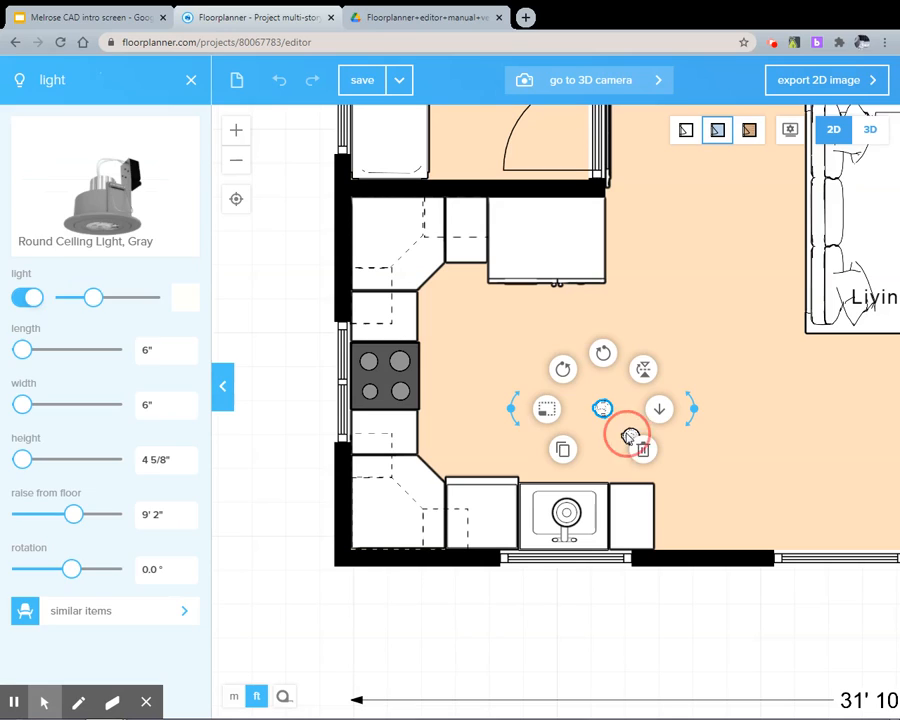
pyautogui.click(660, 470)
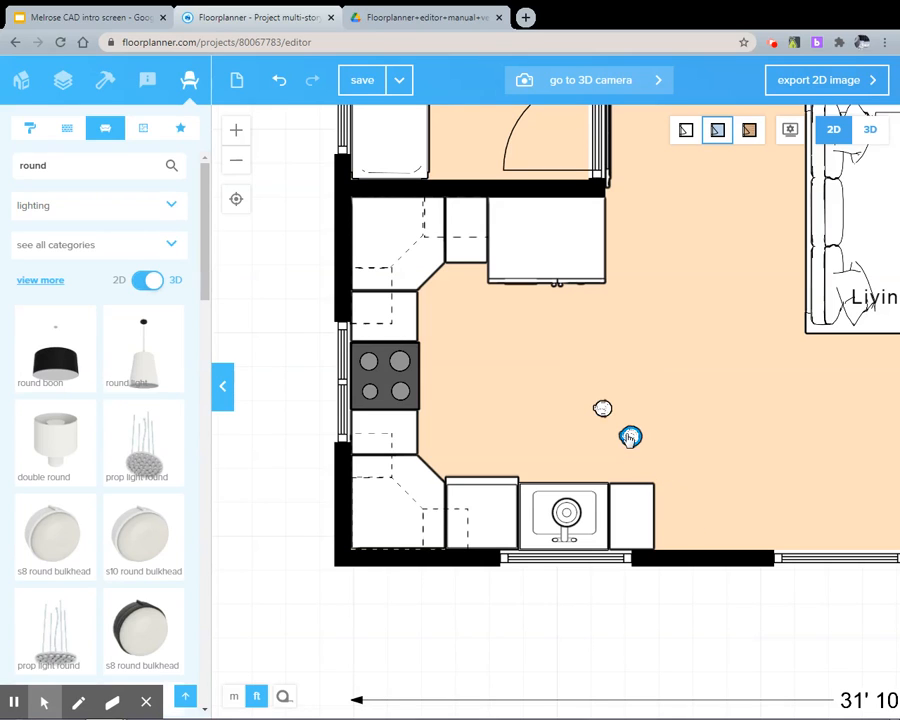
pyautogui.moveTo(629, 435); pyautogui.dragTo(494, 409)
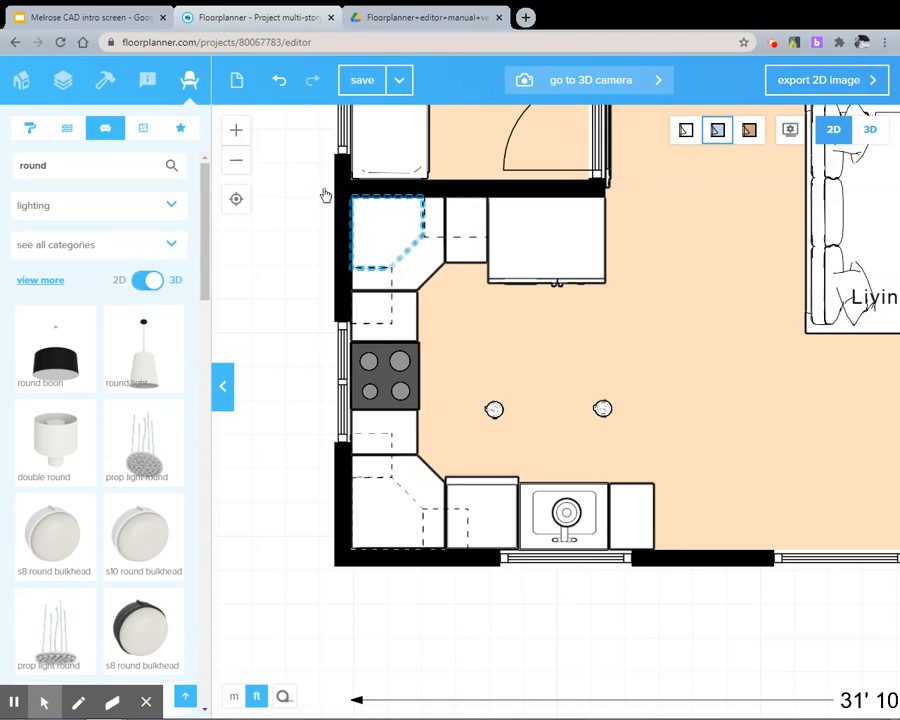
# Check both ceiling lights and the sink pendant in the 3D kitchen view, and return to the 2D plan
pyautogui.click(604, 88)
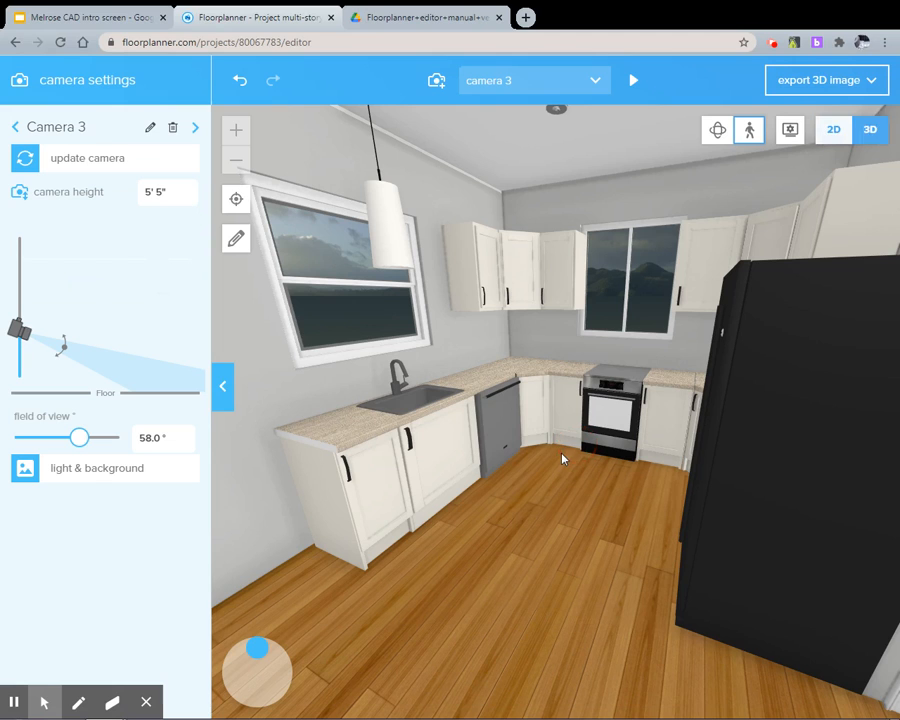
pyautogui.moveTo(445, 415); pyautogui.dragTo(426, 397)
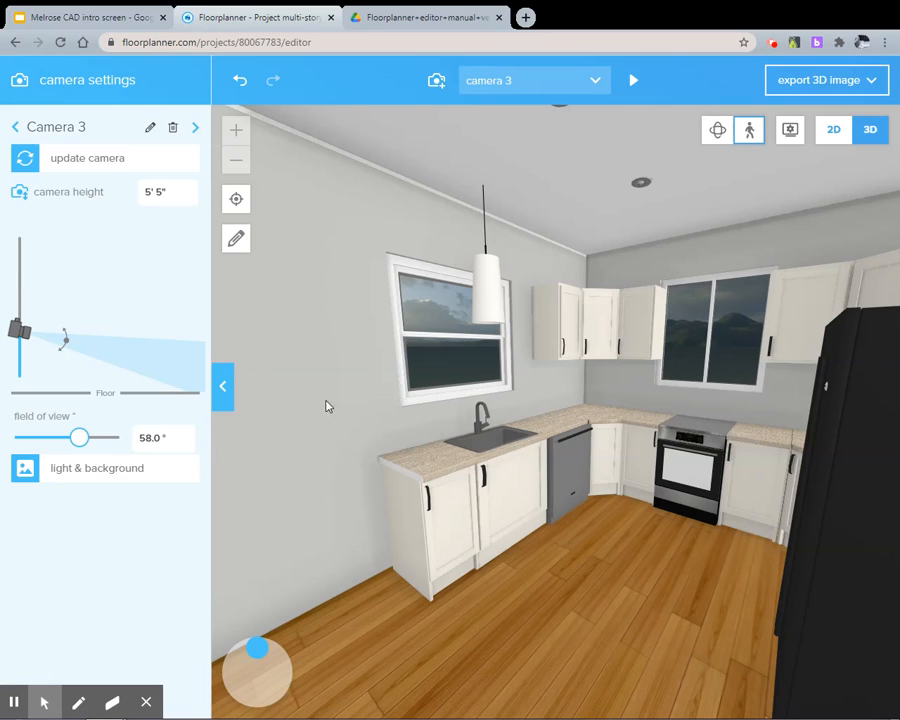
pyautogui.click(833, 129)
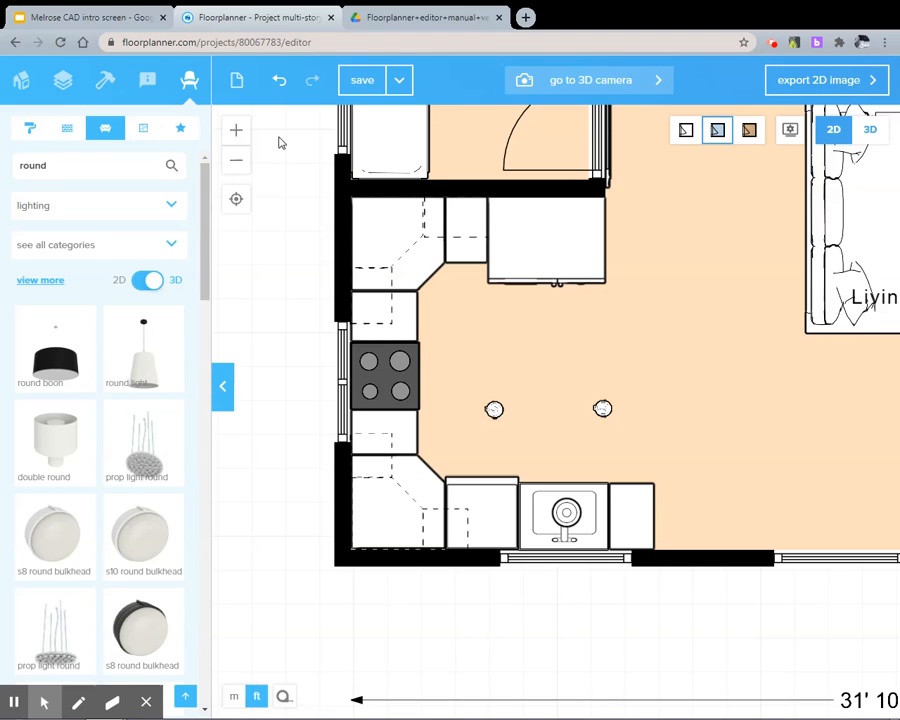
# Clear the furniture search, filter the library to accessories and art, and browse the artworks
pyautogui.moveTo(133, 165); pyautogui.dragTo(10, 161)
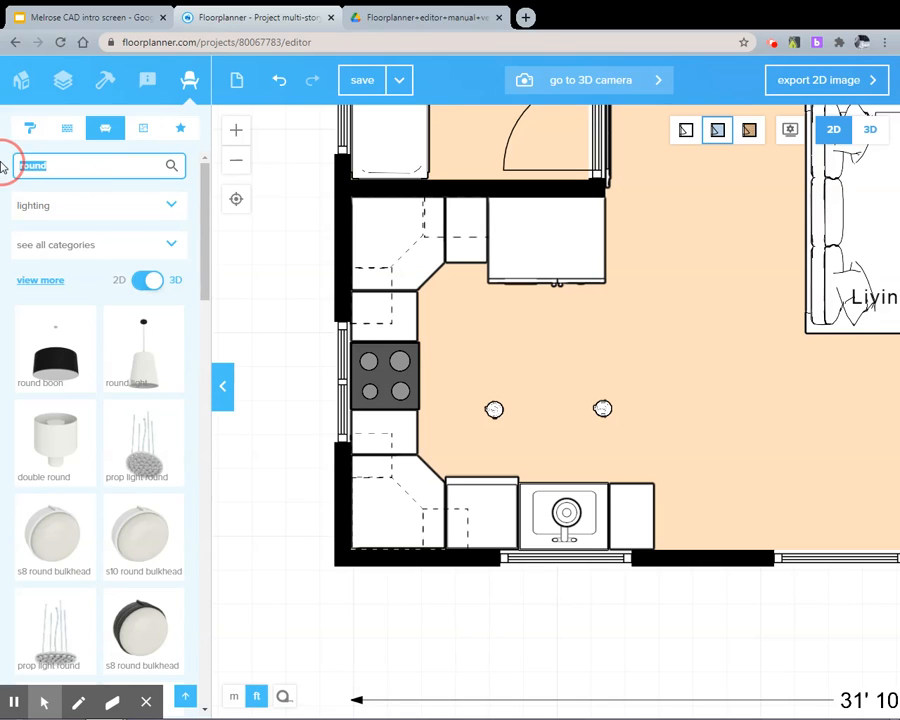
pyautogui.press('BackSpace')
pyautogui.click(155, 210)
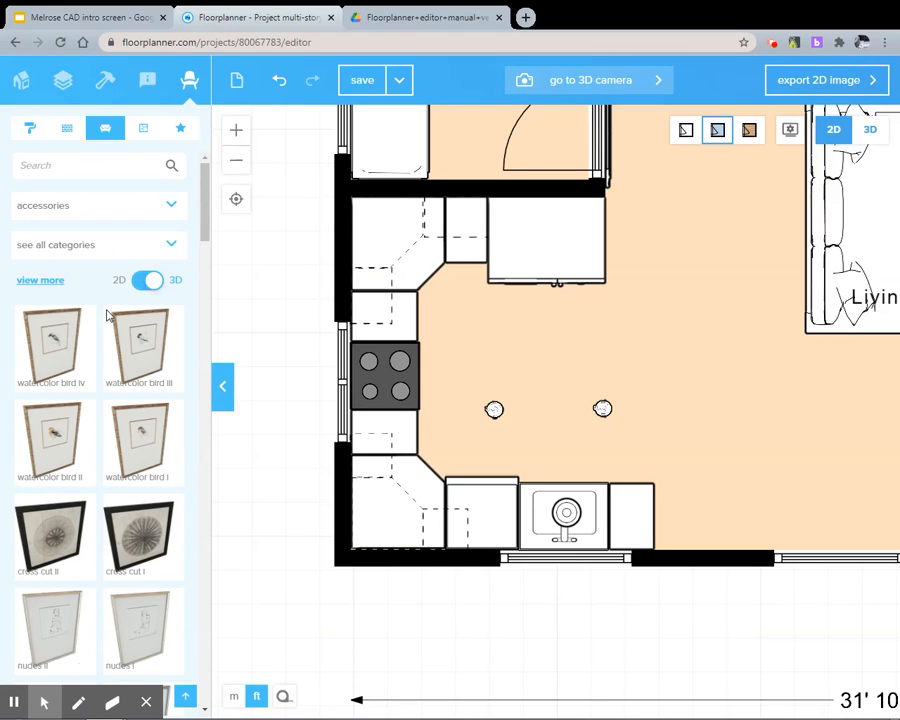
pyautogui.click(104, 245)
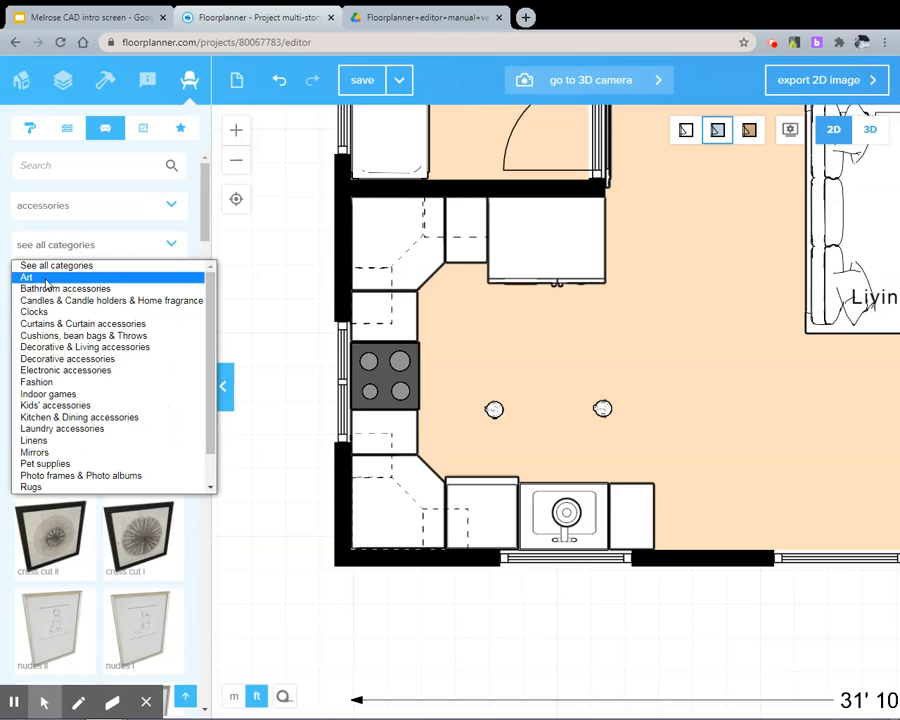
pyautogui.click(75, 277)
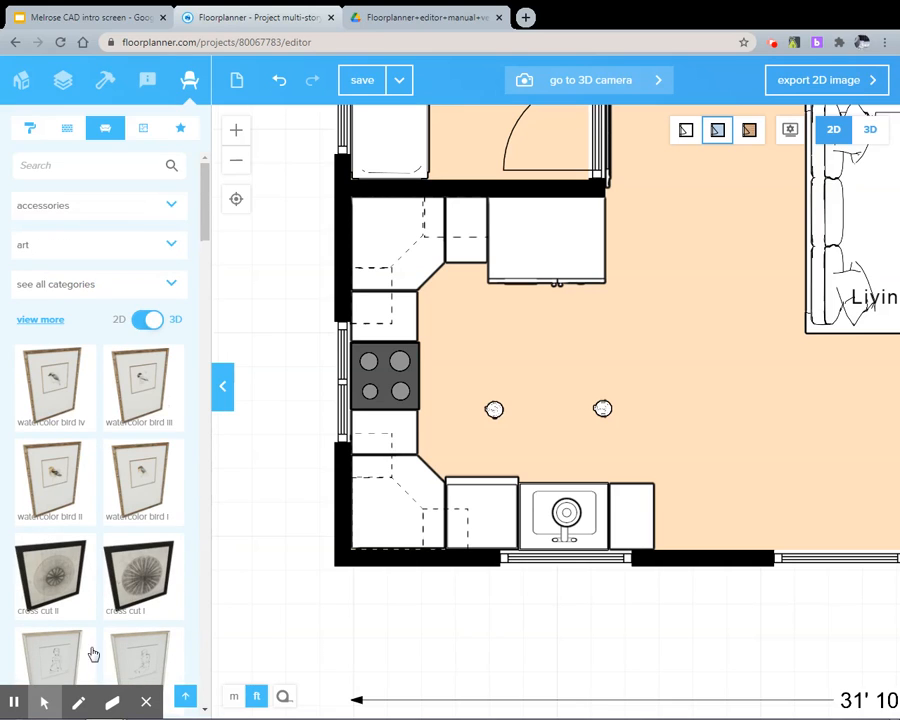
pyautogui.scroll(-3, 128, 596)
pyautogui.scroll(-3, 128, 600)
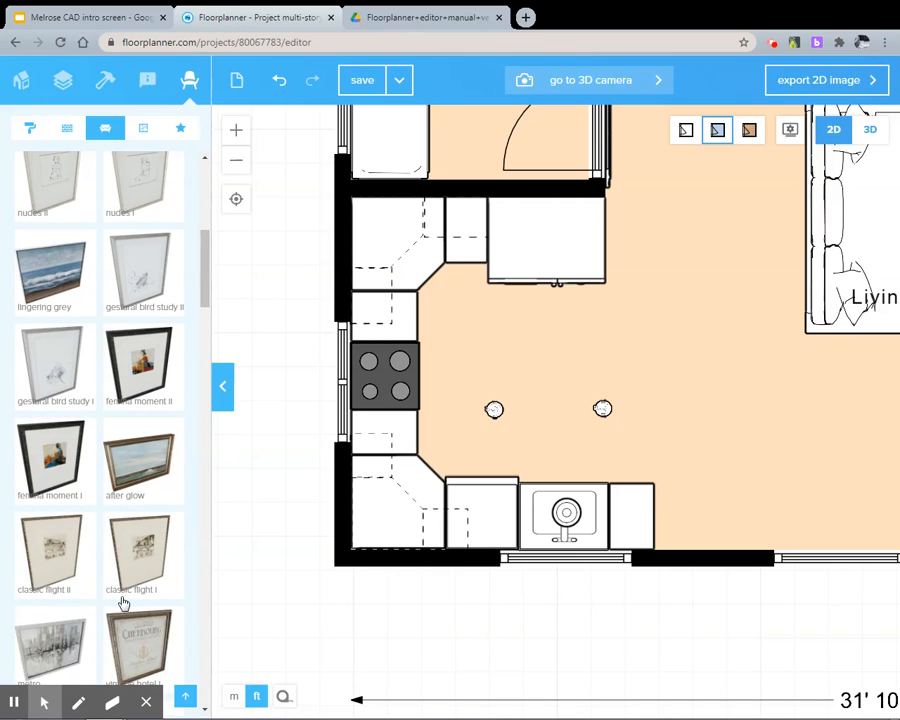
pyautogui.scroll(3, 123, 600)
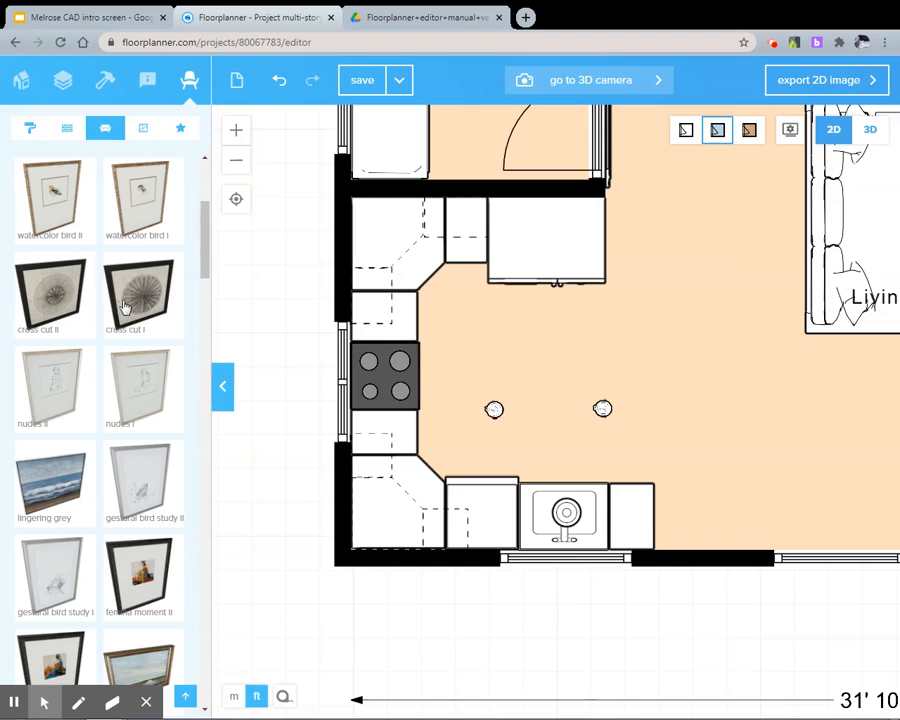
# Try the Lingering Grey painting on the wall beside the sink cabinets, delete it, and browse more artworks
pyautogui.moveTo(124, 305); pyautogui.dragTo(175, 247)
pyautogui.moveTo(69, 504); pyautogui.dragTo(744, 548)
pyautogui.click(744, 548)
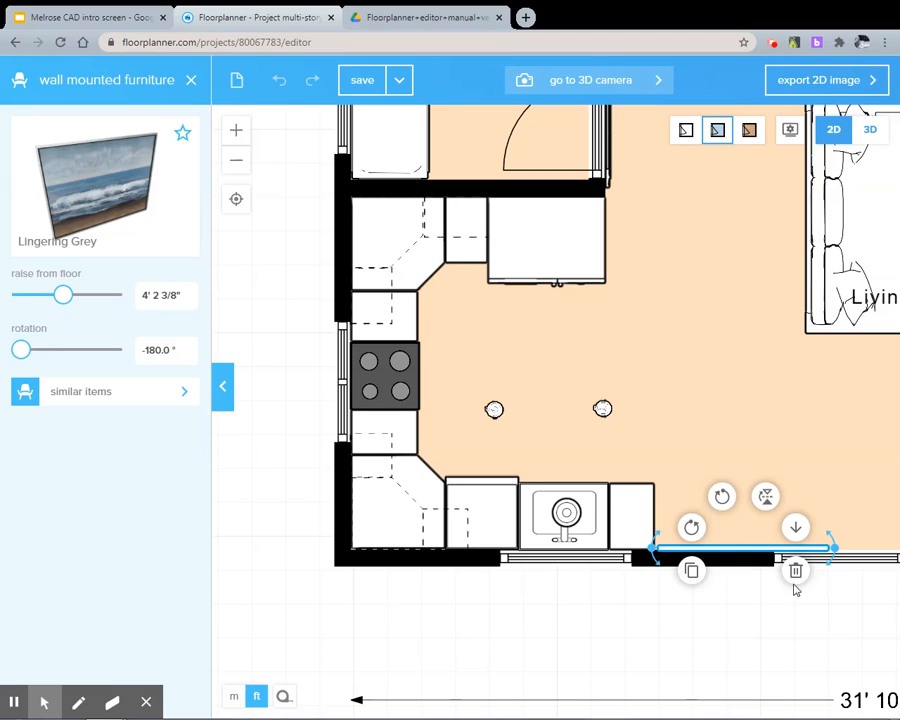
pyautogui.click(796, 572)
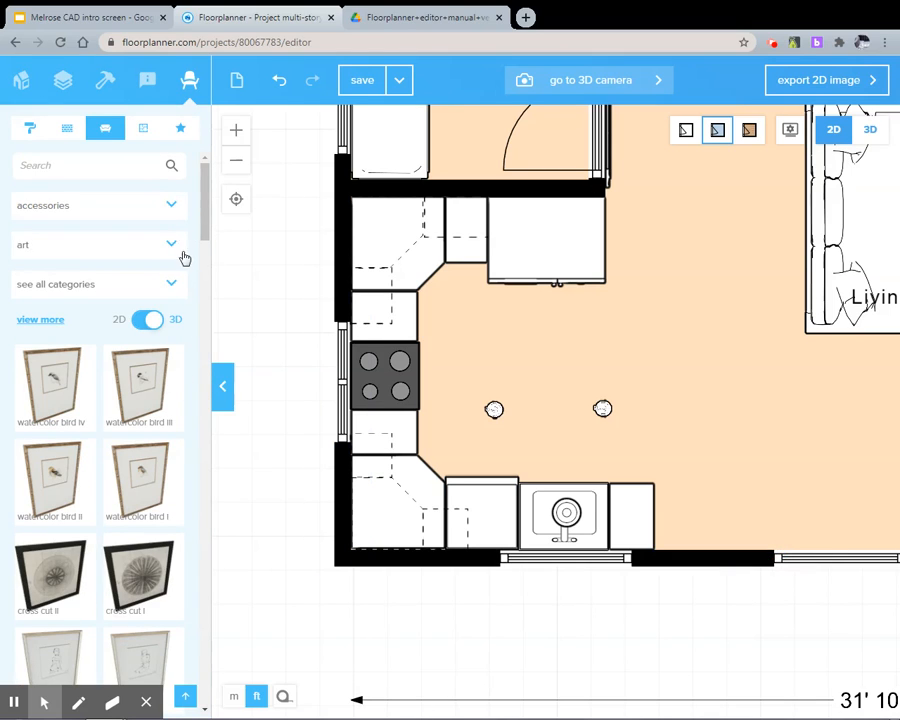
pyautogui.moveTo(202, 215); pyautogui.dragTo(218, 413)
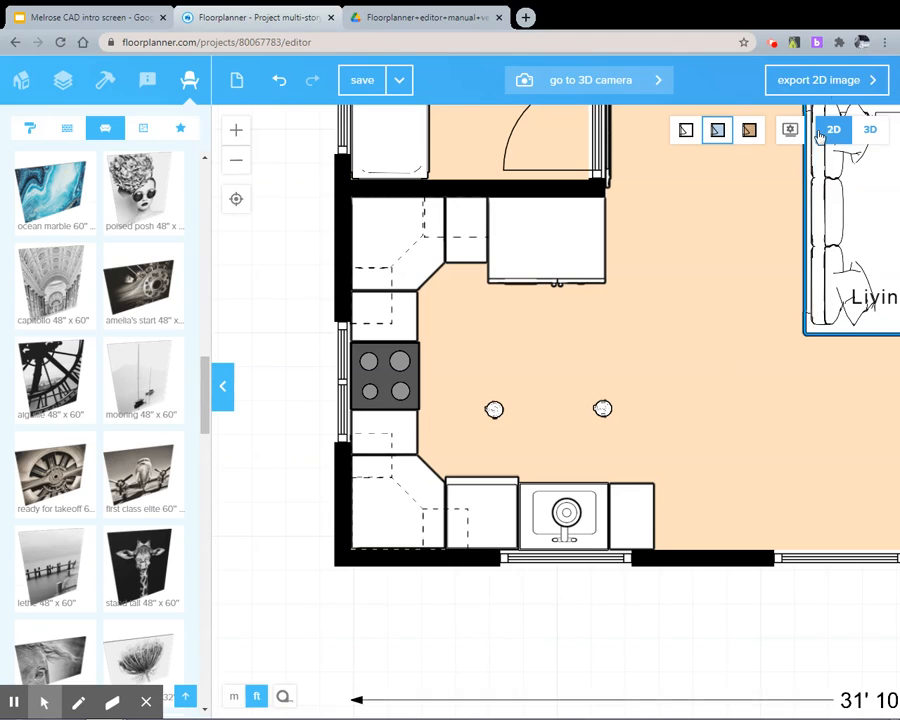
# Frame the sink and stove area in the 3D walk view and start a fast preview image export
pyautogui.click(869, 128)
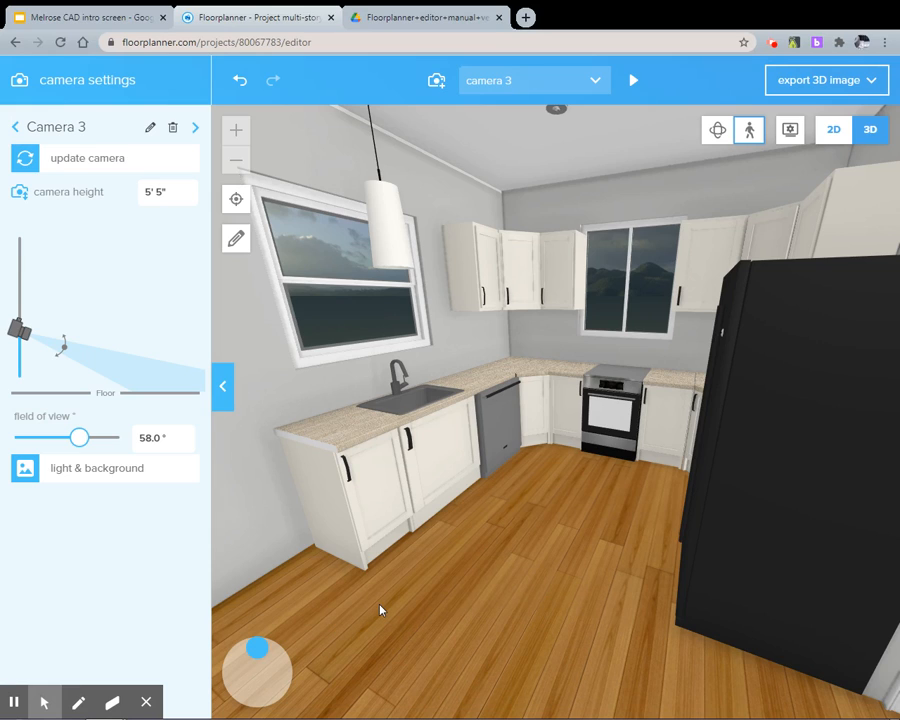
pyautogui.moveTo(380, 605); pyautogui.dragTo(899, 147)
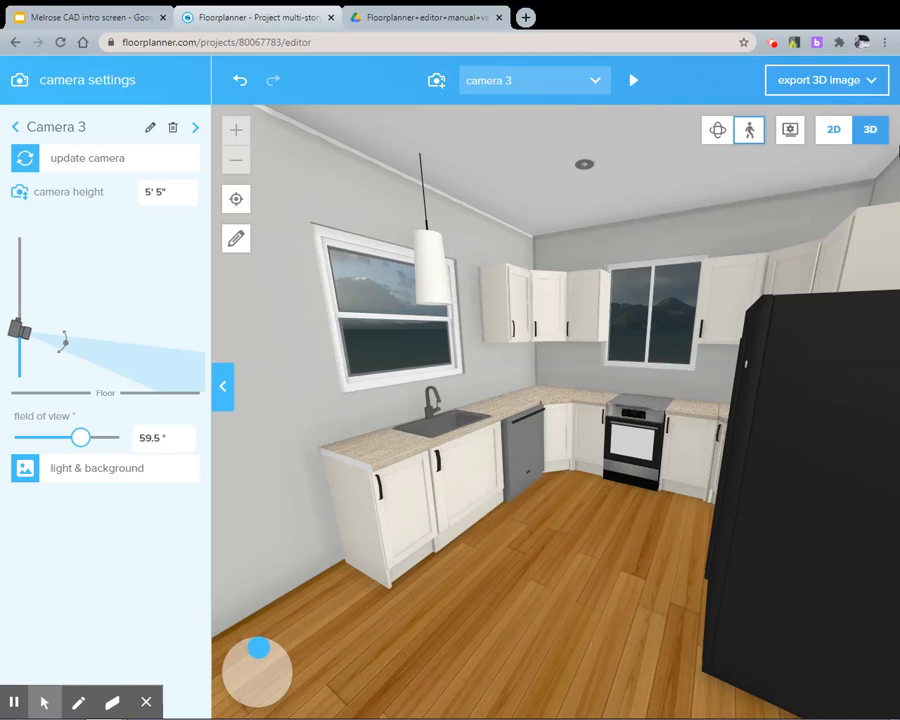
pyautogui.click(840, 90)
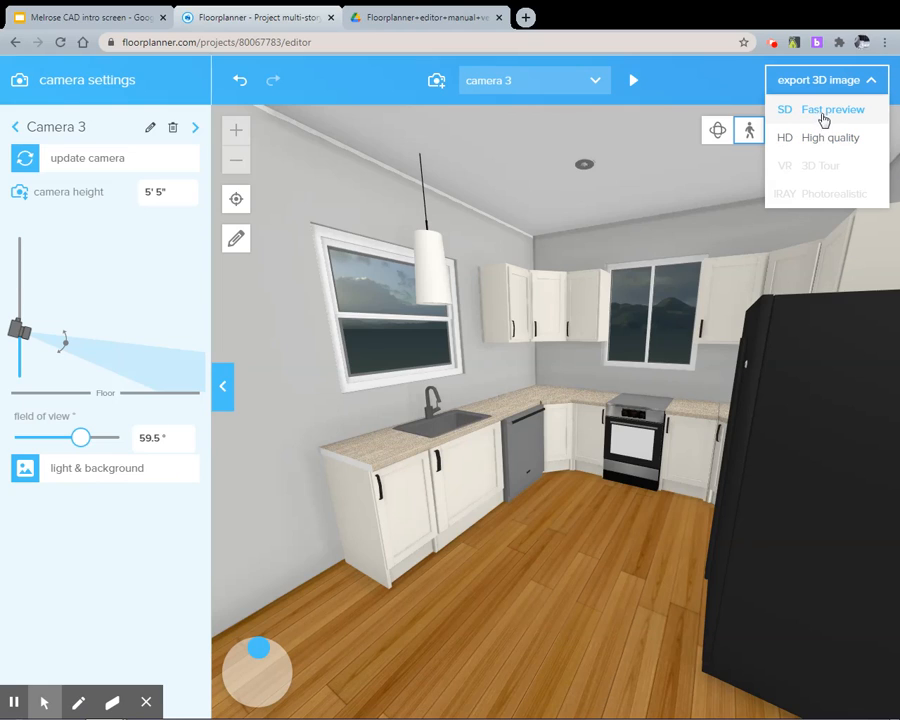
pyautogui.click(824, 114)
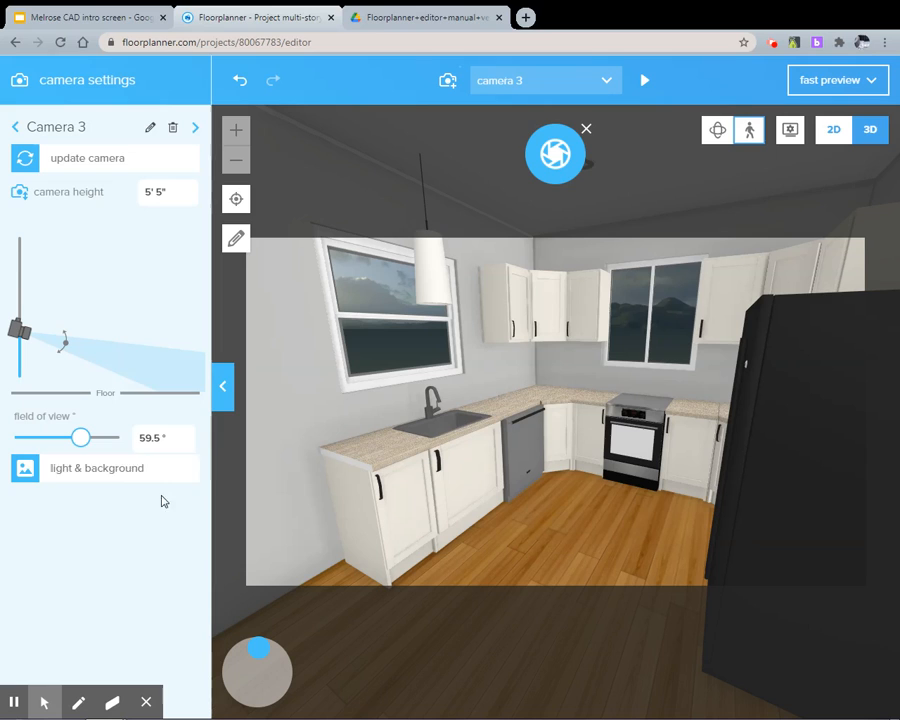
# Set the camera's field of view to 76.0° and height to 5' 1/4", and turn the sunlight to shine onto the kitchen floor
pyautogui.moveTo(87, 445)
pyautogui.mouseDown()
pyautogui.moveTo(102, 440)
pyautogui.moveTo(92, 438)
pyautogui.moveTo(100, 446)
pyautogui.mouseUp()
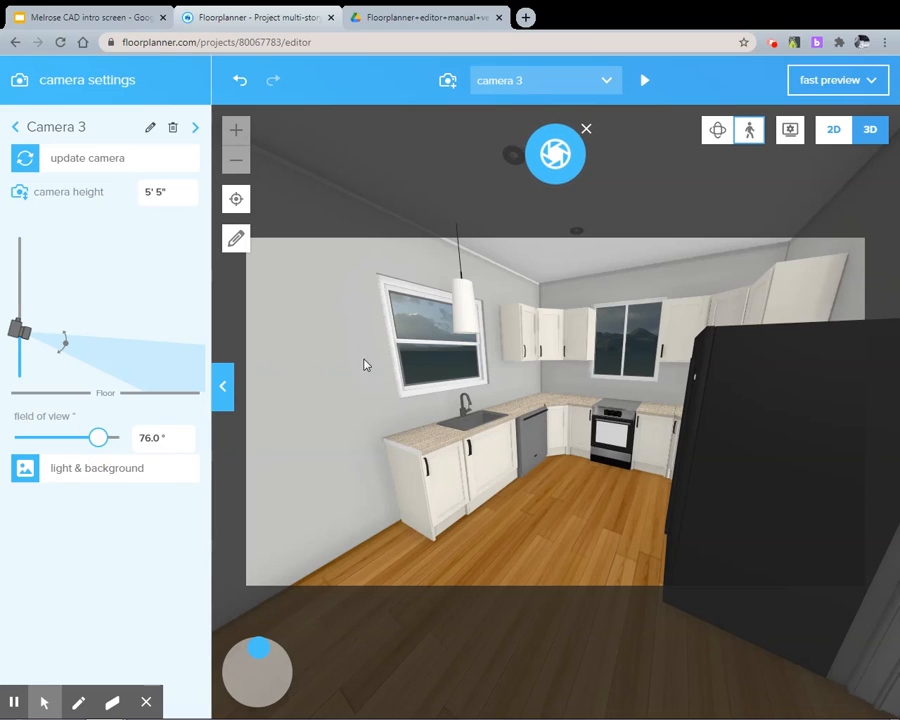
pyautogui.moveTo(257, 650); pyautogui.dragTo(201, 653)
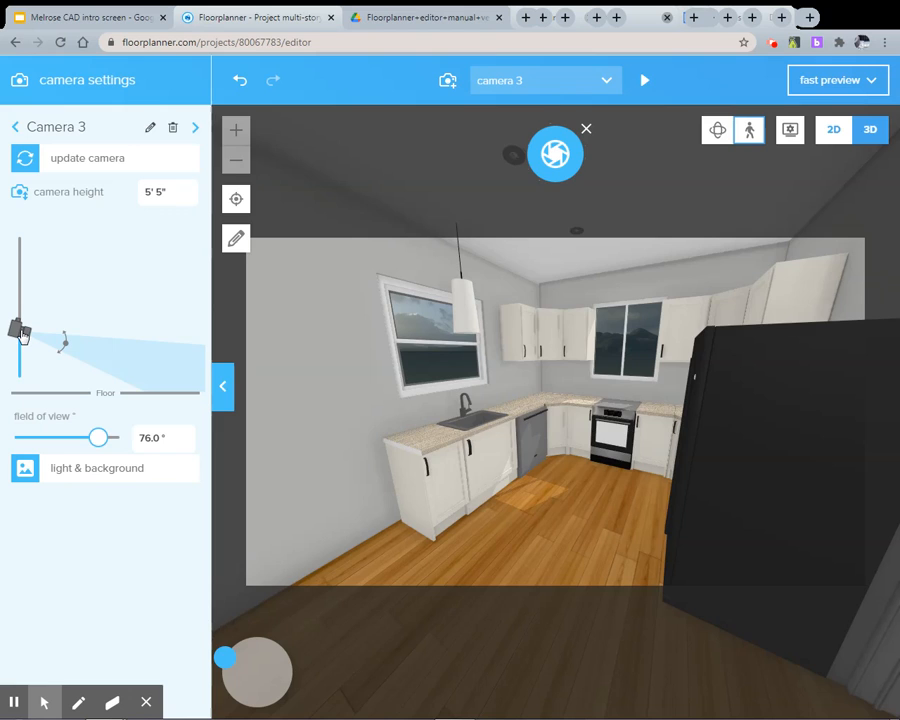
pyautogui.moveTo(20, 335); pyautogui.dragTo(67, 349)
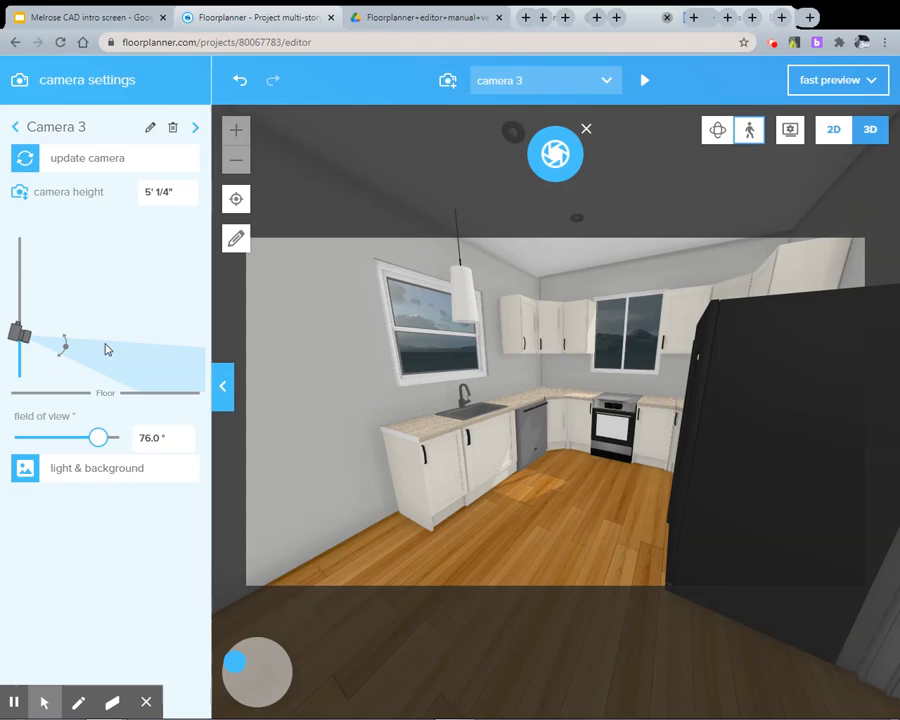
# Render the kitchen's fast preview image, saving the changed view to camera 3
pyautogui.click(554, 157)
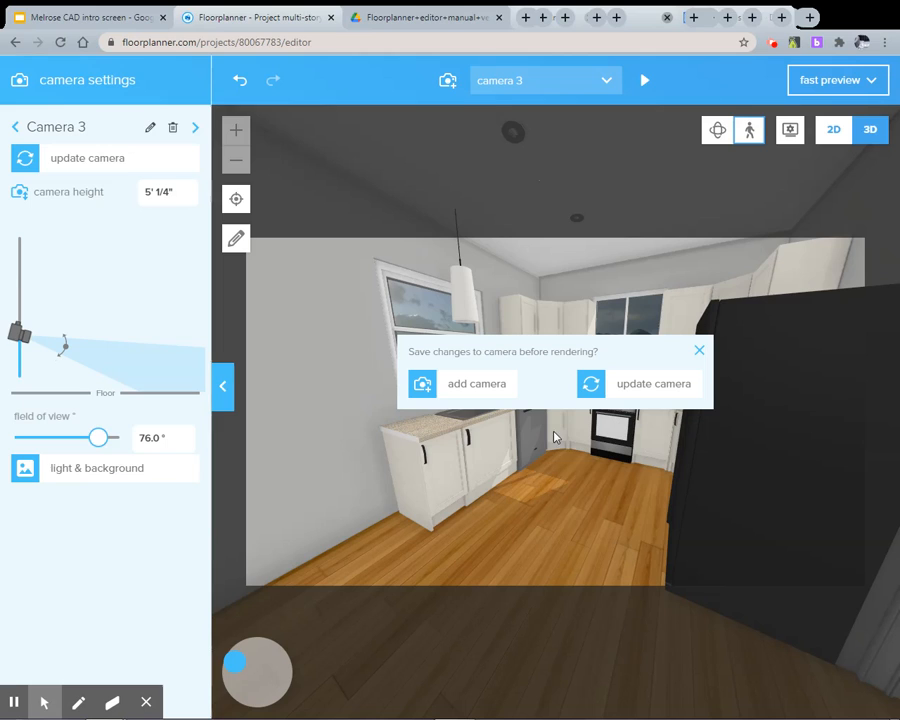
pyautogui.click(607, 389)
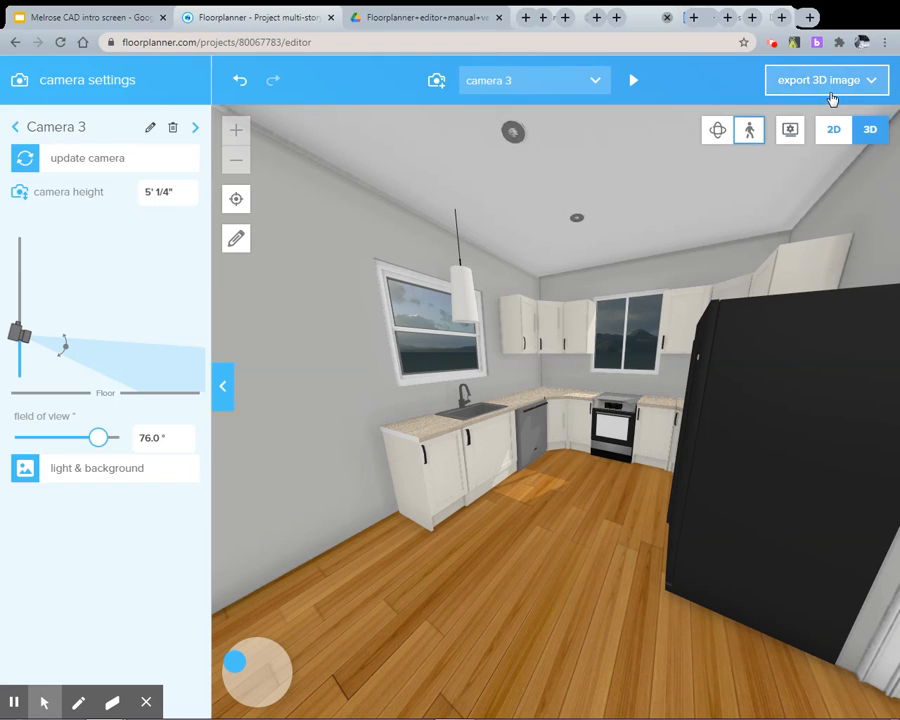
pyautogui.click(778, 88)
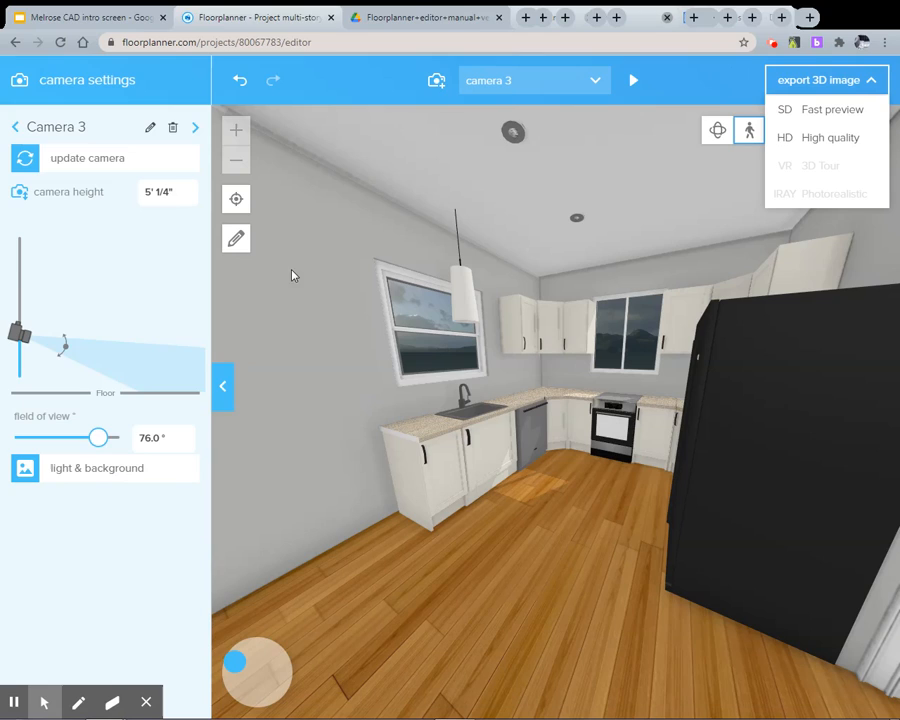
pyautogui.click(24, 127)
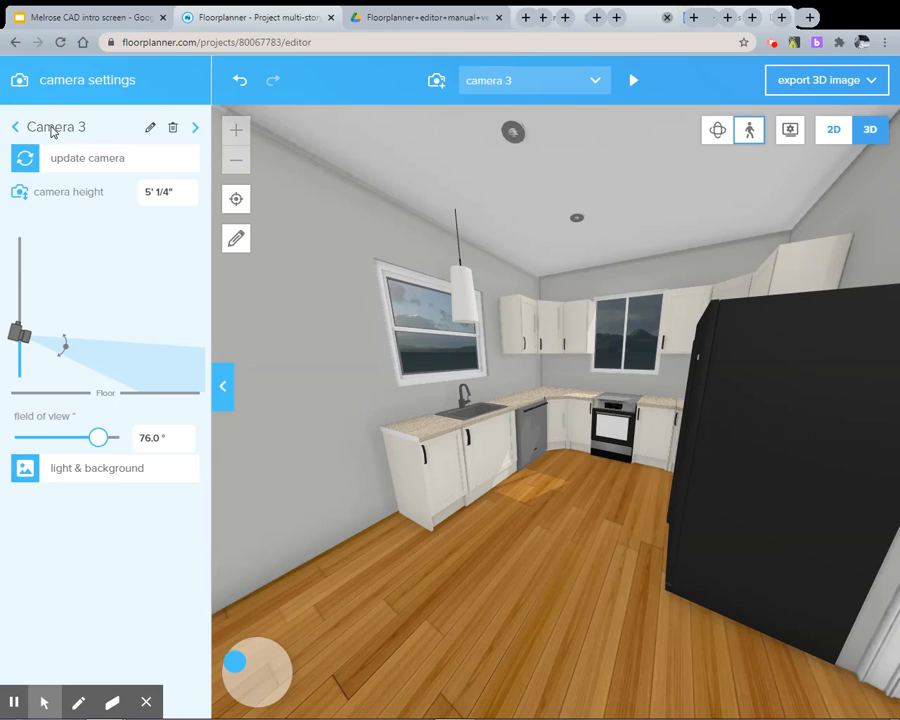
# Leave the editor for the dashboard's exports and open the rendered kitchen image of Project multi-story MsG
pyautogui.click(830, 134)
pyautogui.click(19, 92)
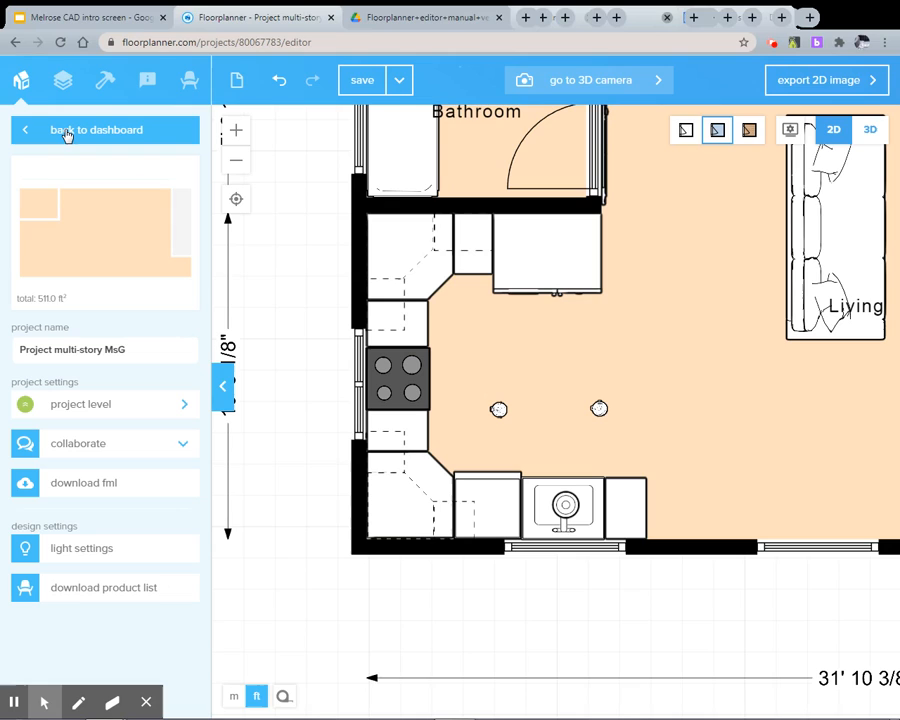
pyautogui.click(64, 134)
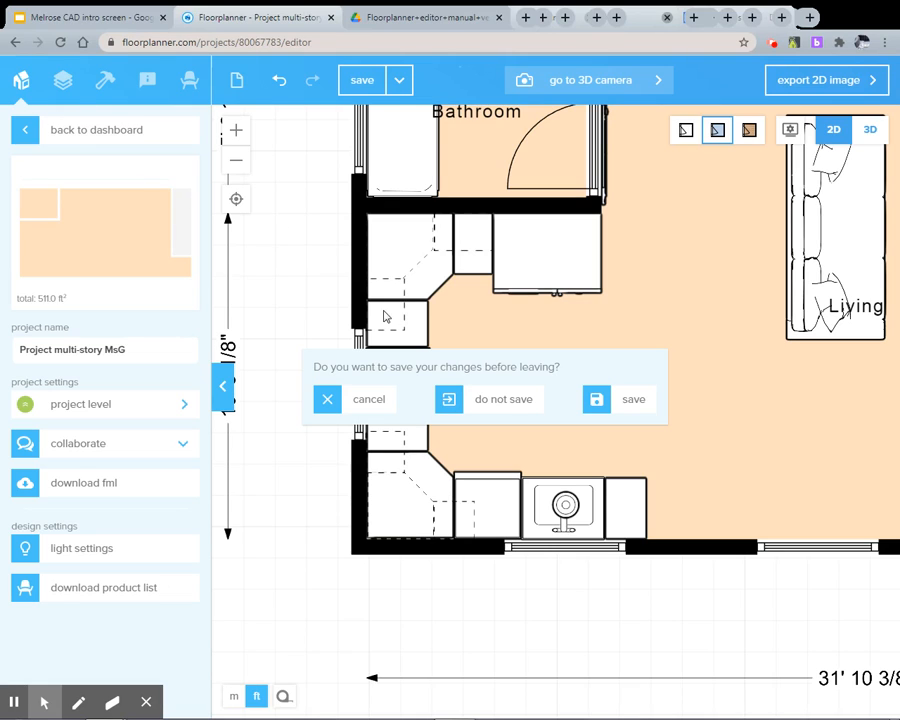
pyautogui.click(804, 305)
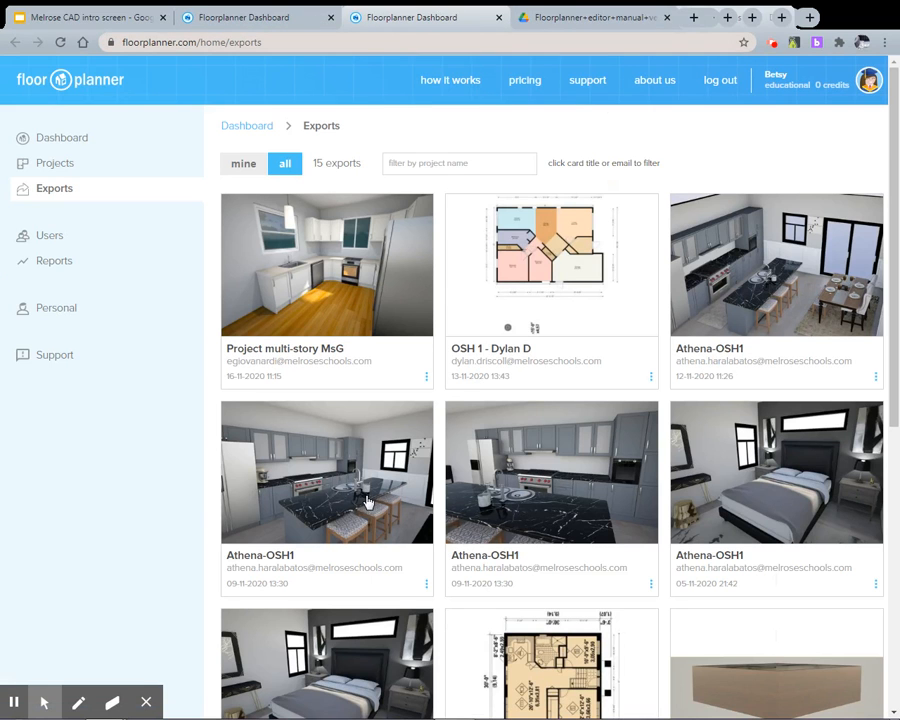
pyautogui.click(338, 278)
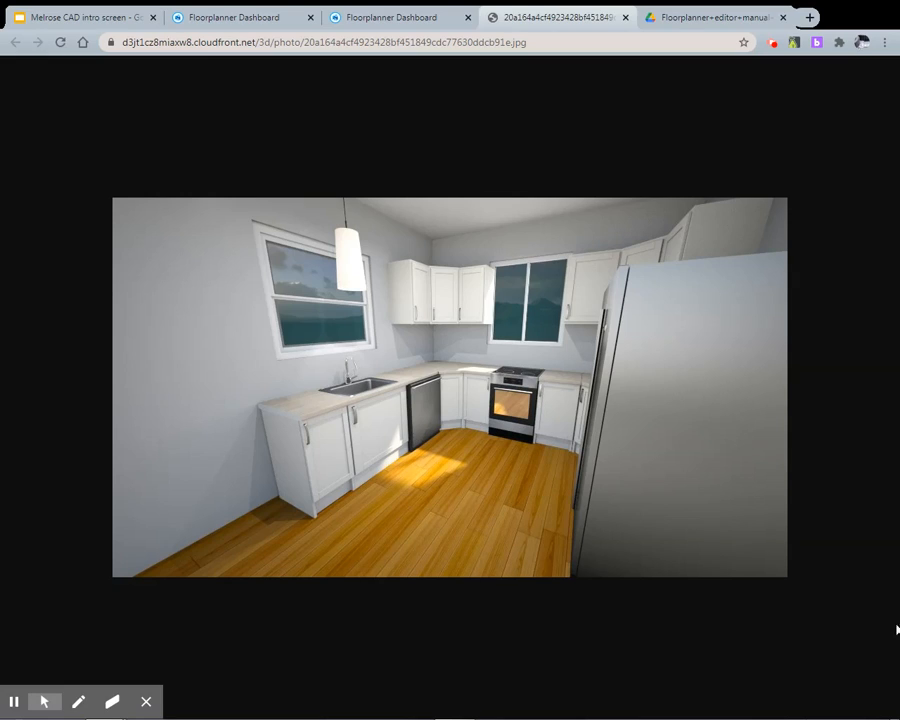